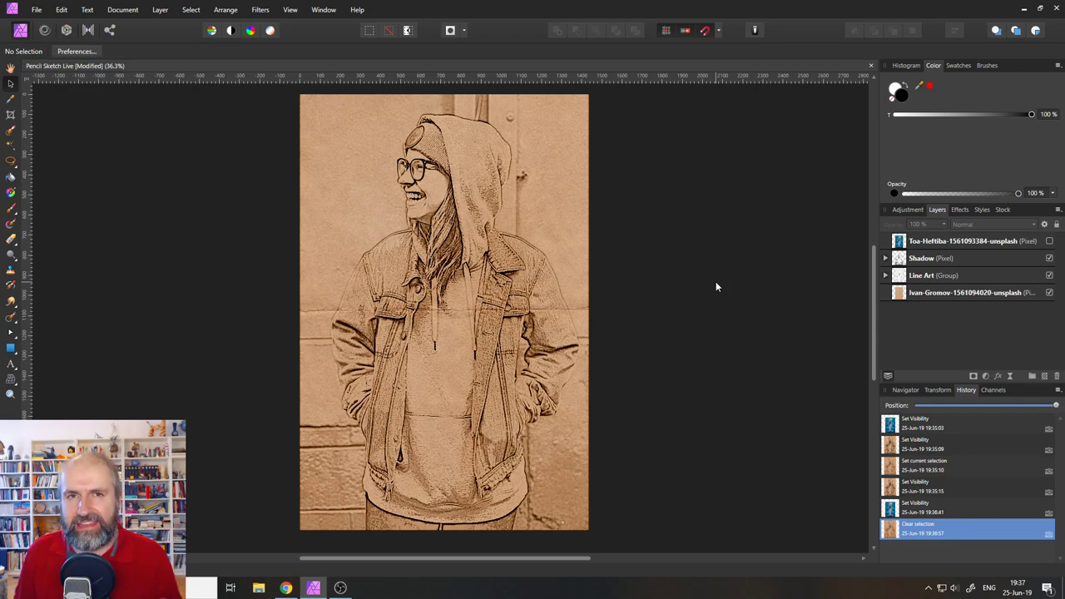
Toggle the top photo layer's visibility off and back on so the colour photo covers the sketch.
{"action": "left_click", "coordinate": [1049, 240]}
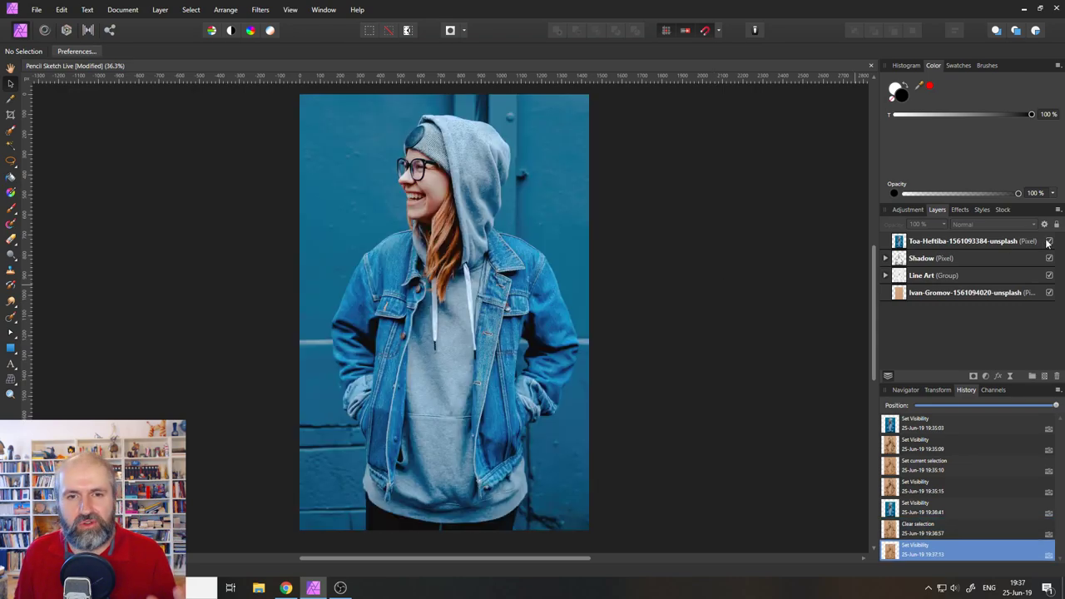
{"action": "left_click", "coordinate": [1049, 240]}
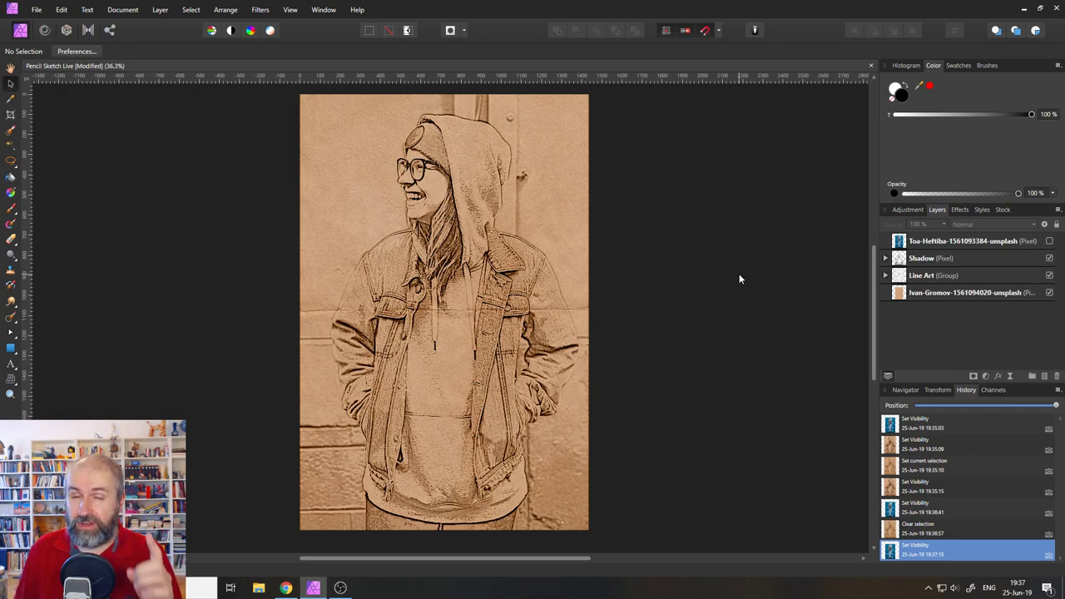
{"action": "left_click", "coordinate": [1049, 242]}
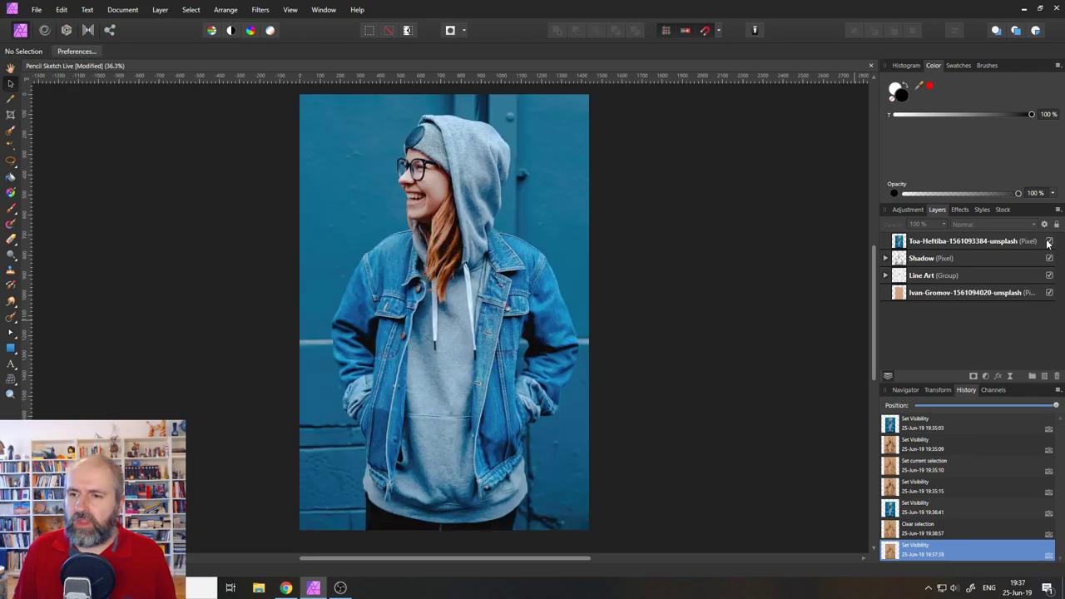
Delete the Shadow and Line Art layers, hide the photo layer, and deselect everything.
{"action": "left_click", "coordinate": [962, 263]}
{"action": "key", "text": "Delete"}
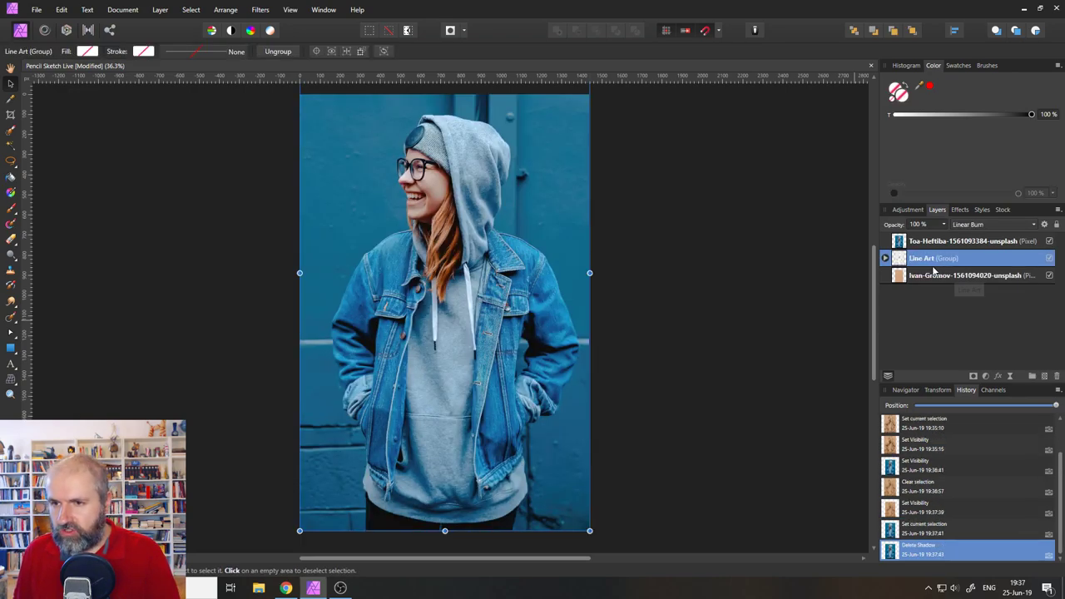
{"action": "key", "text": "Delete"}
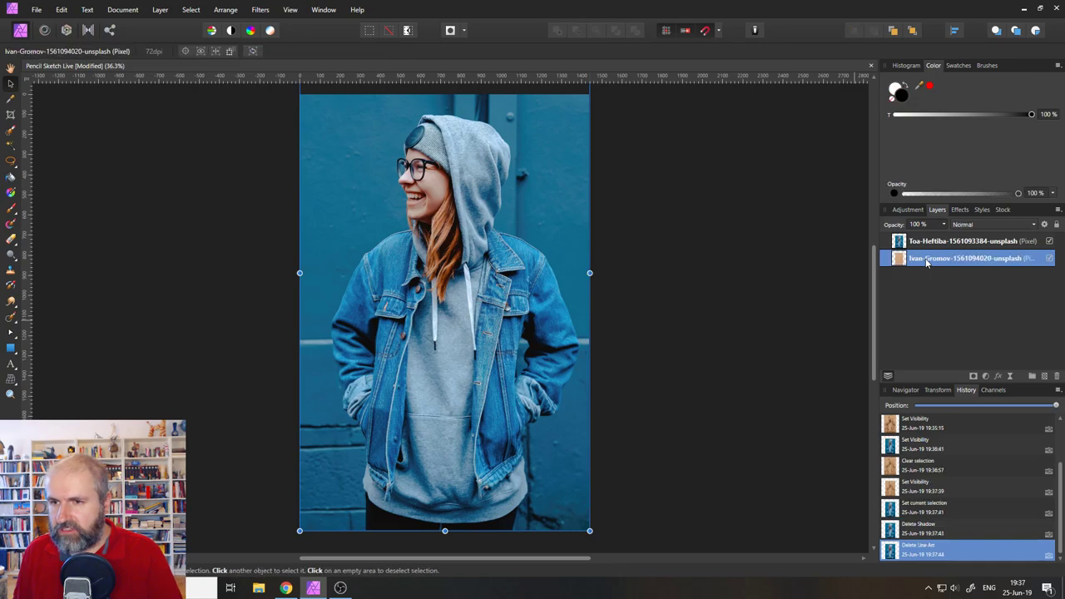
{"action": "left_click", "coordinate": [1049, 241]}
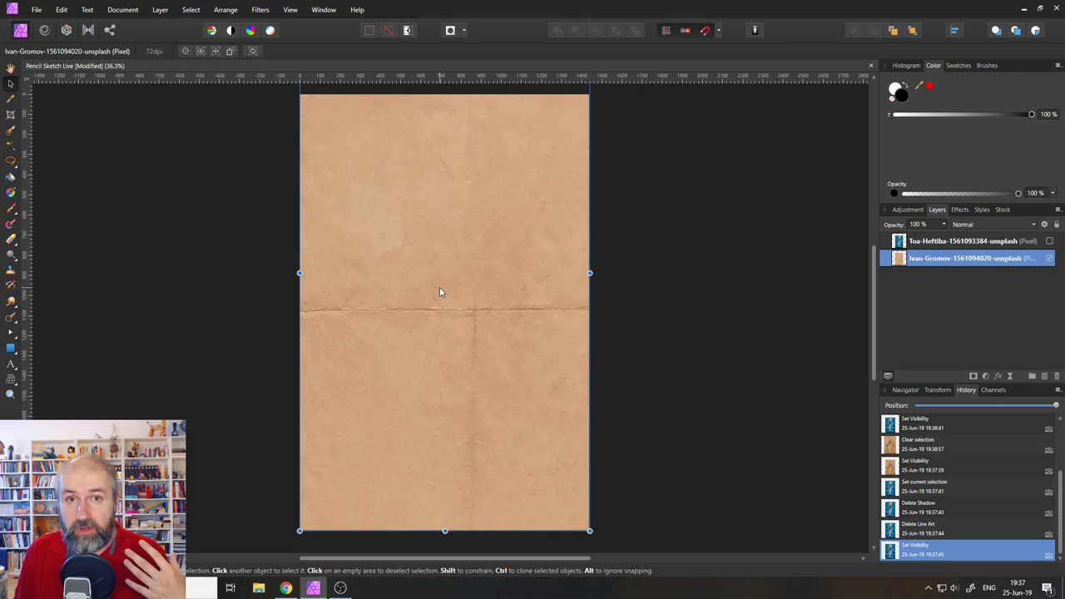
{"action": "left_click", "coordinate": [656, 229]}
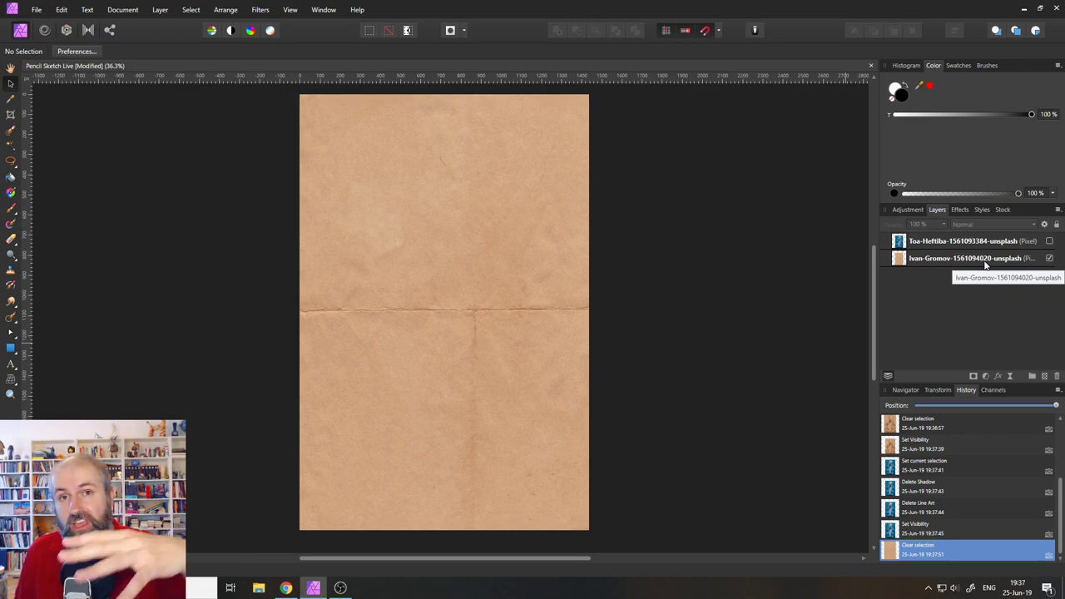
Search Unsplash stock images for 'partrait', replacing the previous 'paper' search term.
{"action": "left_click", "coordinate": [1007, 211]}
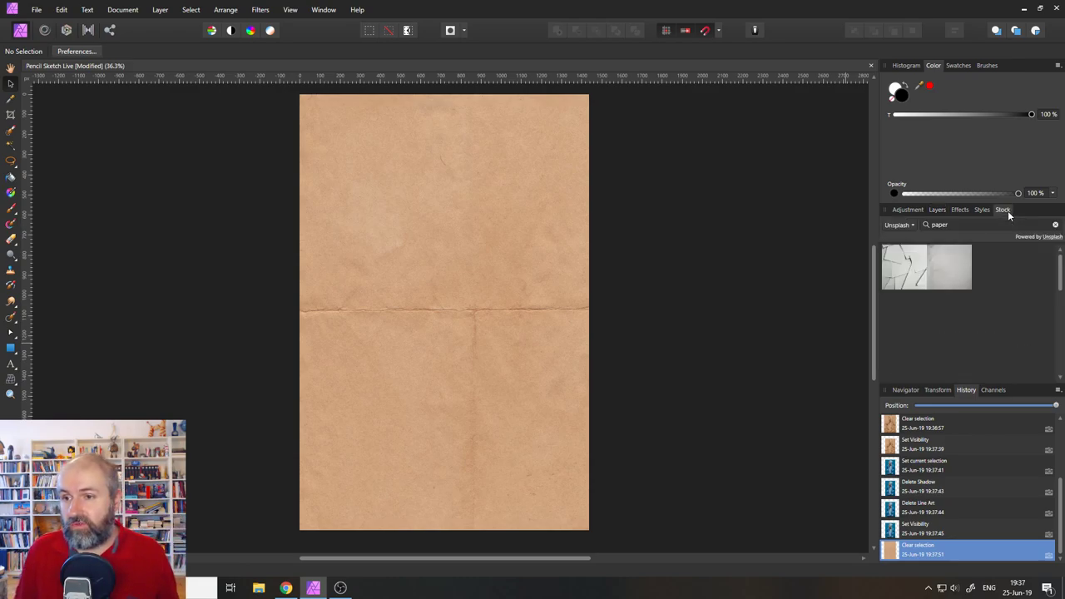
{"action": "left_click", "coordinate": [901, 225]}
{"action": "left_click", "coordinate": [899, 236]}
{"action": "left_click", "coordinate": [963, 224]}
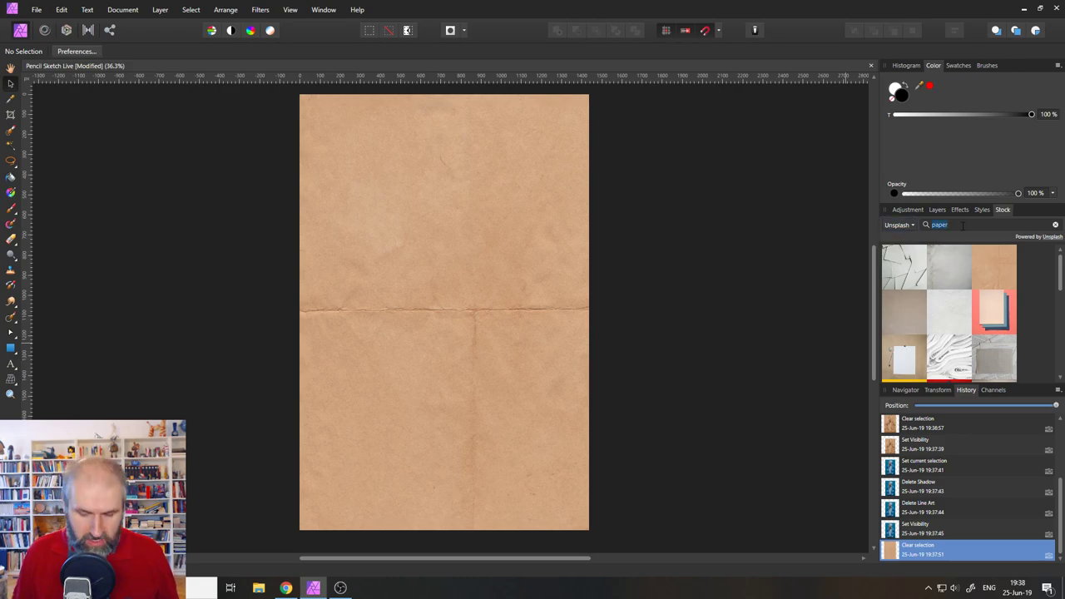
{"action": "type", "text": "pa"}
{"action": "type", "text": "rt"}
{"action": "type", "text": "rait"}
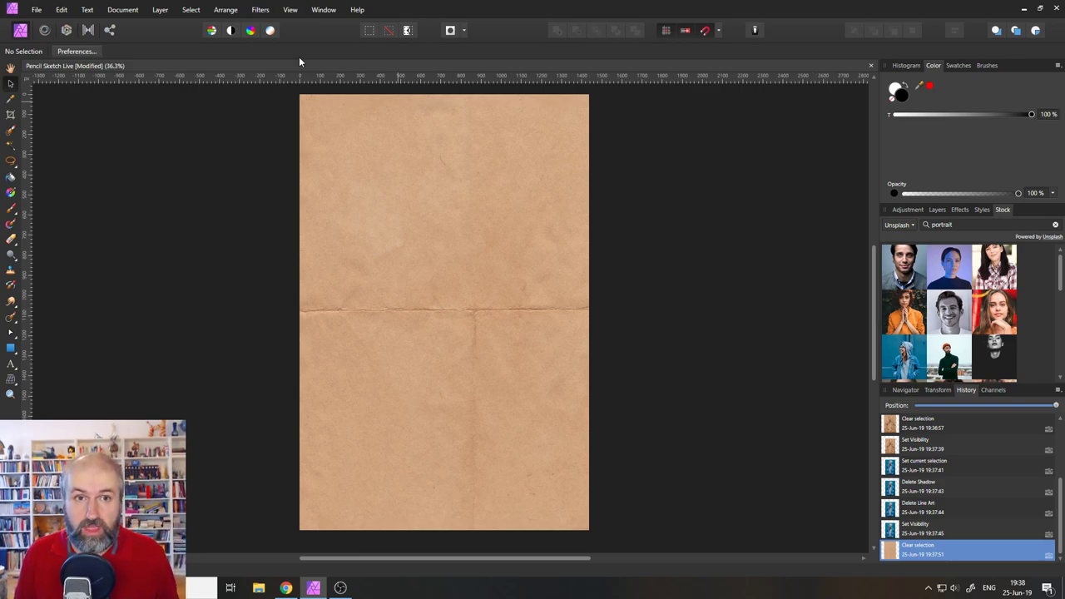
Back in the Layers panel, make the hooded-woman photo layer visible again.
{"action": "left_click", "coordinate": [290, 11]}
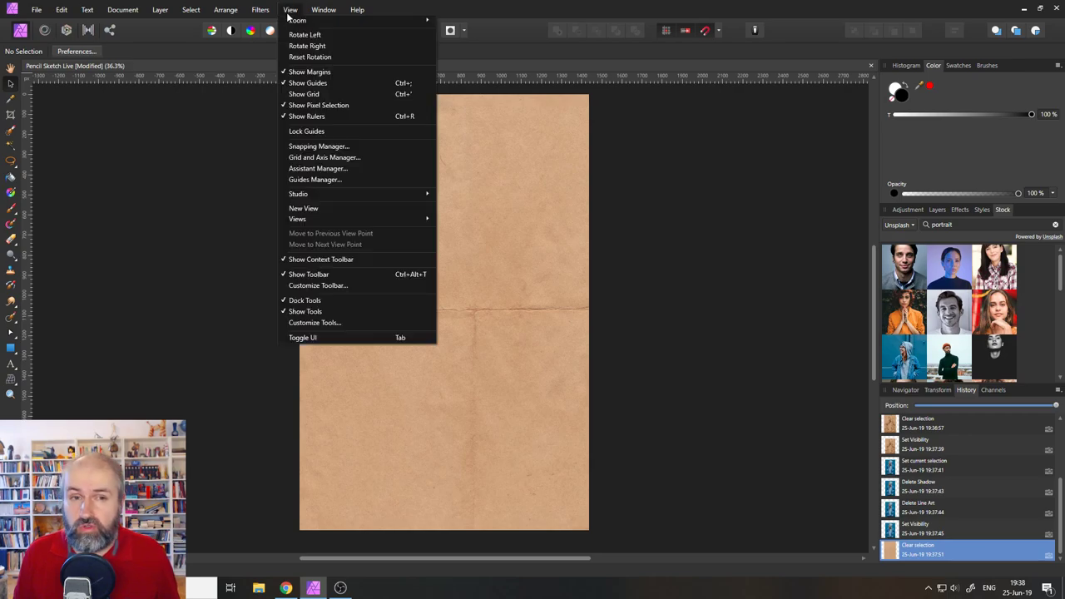
{"action": "mouse_move", "coordinate": [354, 194]}
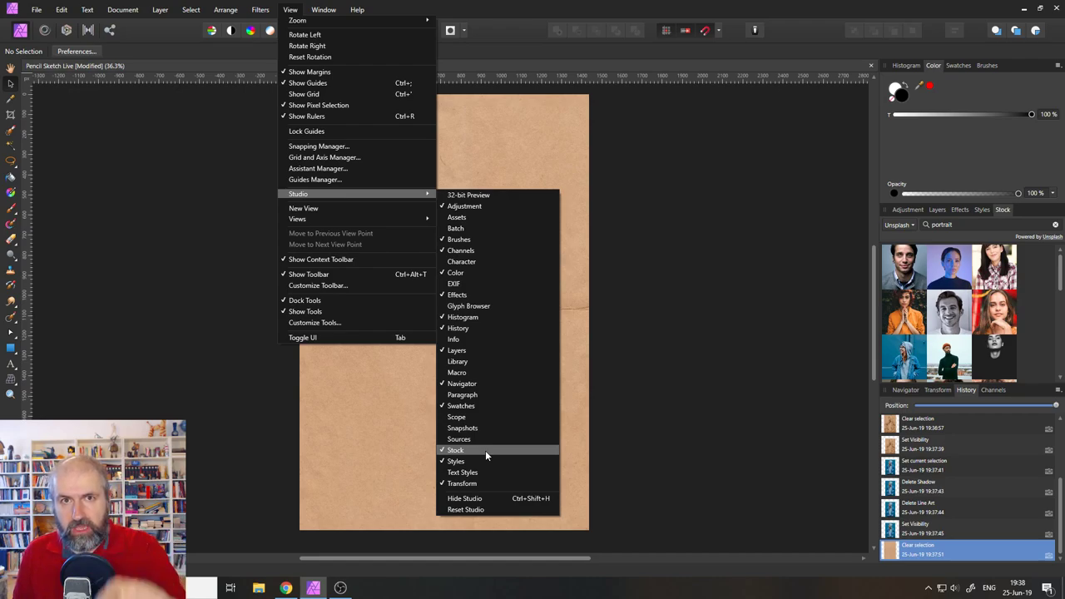
{"action": "left_click", "coordinate": [710, 349]}
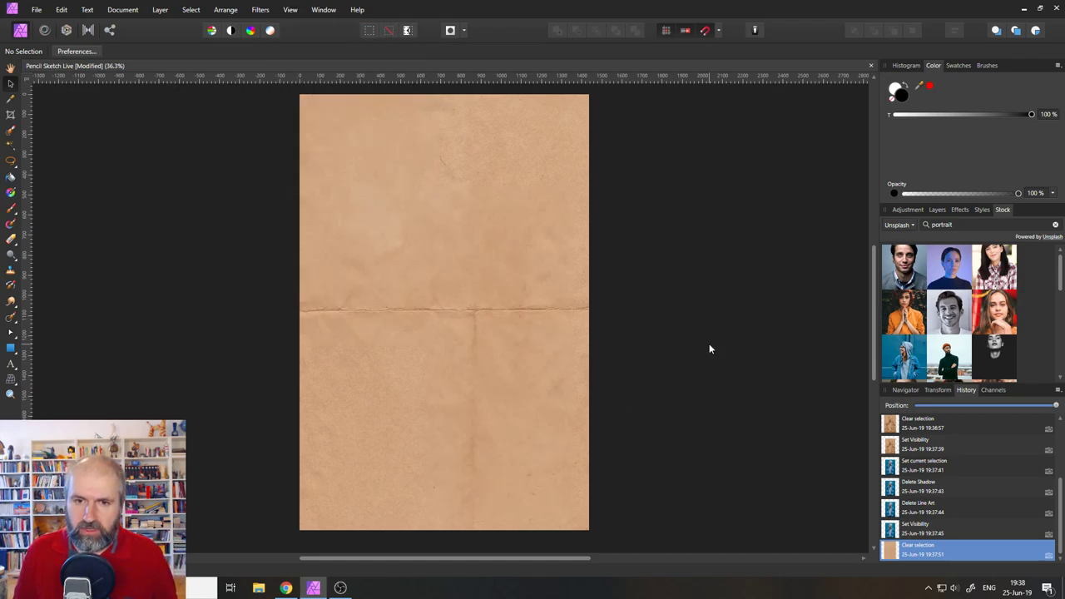
{"action": "left_click", "coordinate": [938, 209]}
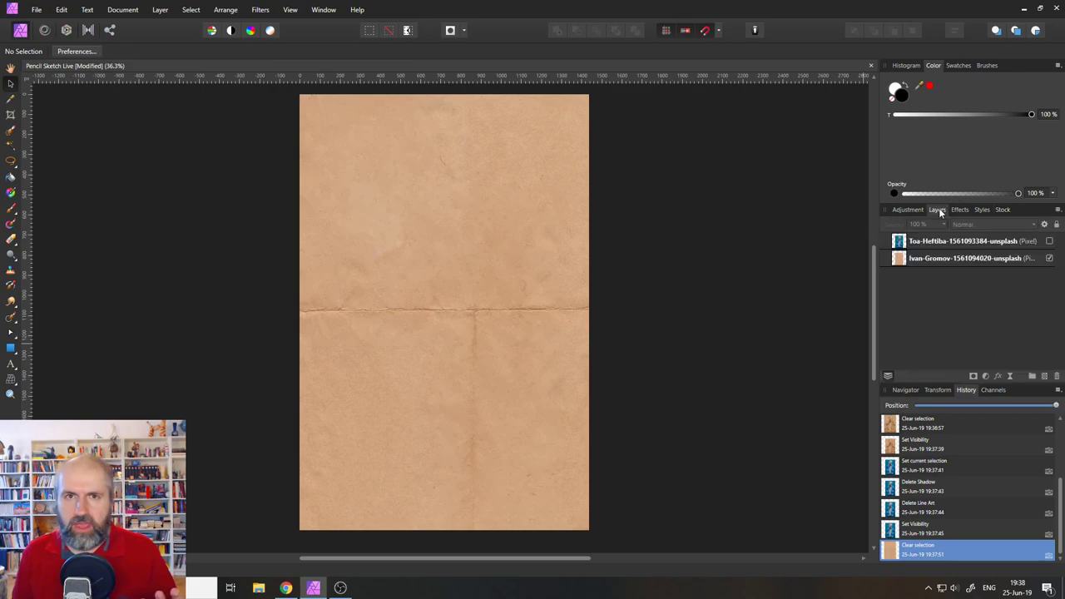
{"action": "left_click", "coordinate": [1049, 242]}
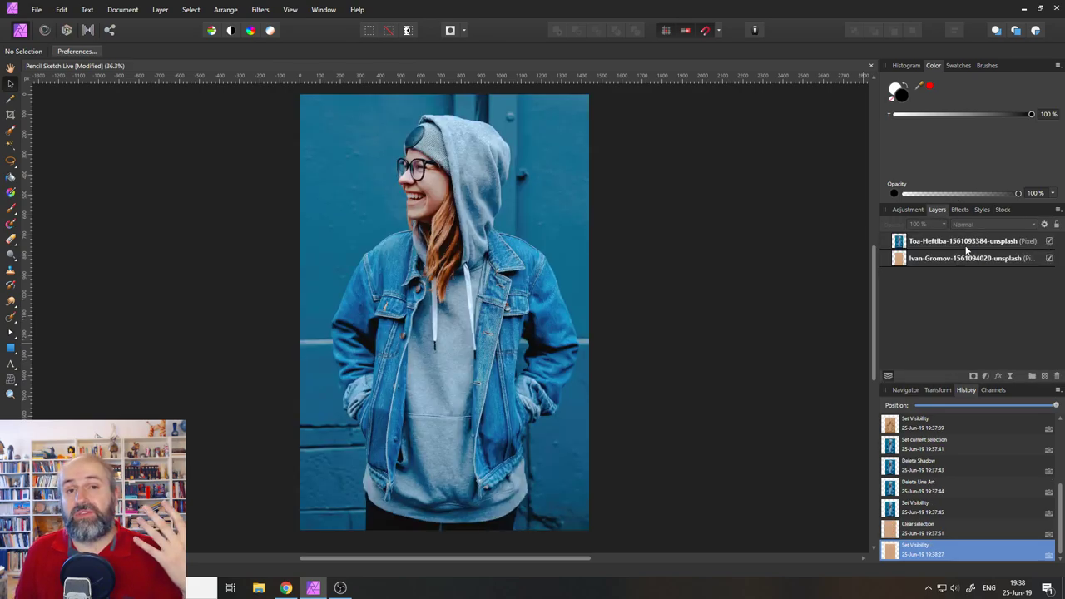
Rename the photo layer to Normal.
{"action": "left_click", "coordinate": [902, 246]}
{"action": "double_click", "coordinate": [929, 243]}
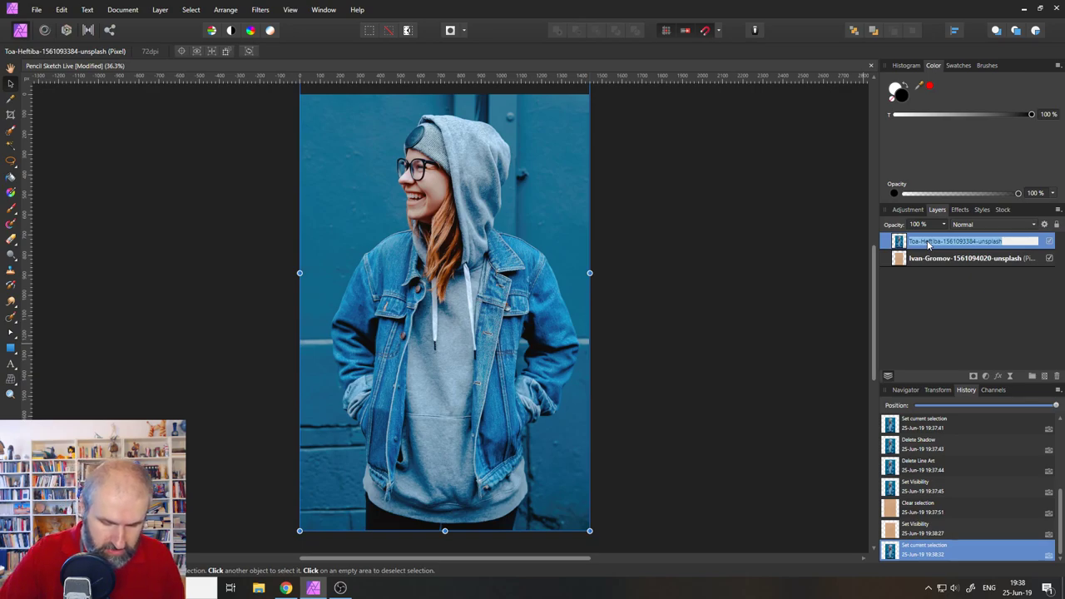
{"action": "type", "text": "Normal"}
{"action": "key", "text": "Return"}
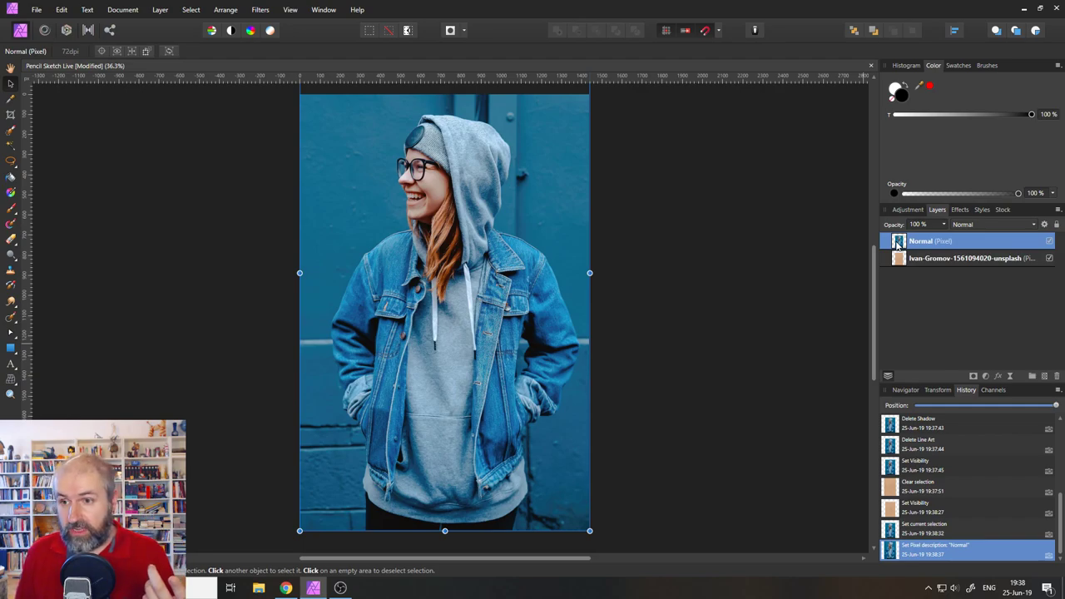
Duplicate Normal, name the copy Invert, and invert its colours via Layer > Invert.
{"action": "right_click", "coordinate": [897, 245]}
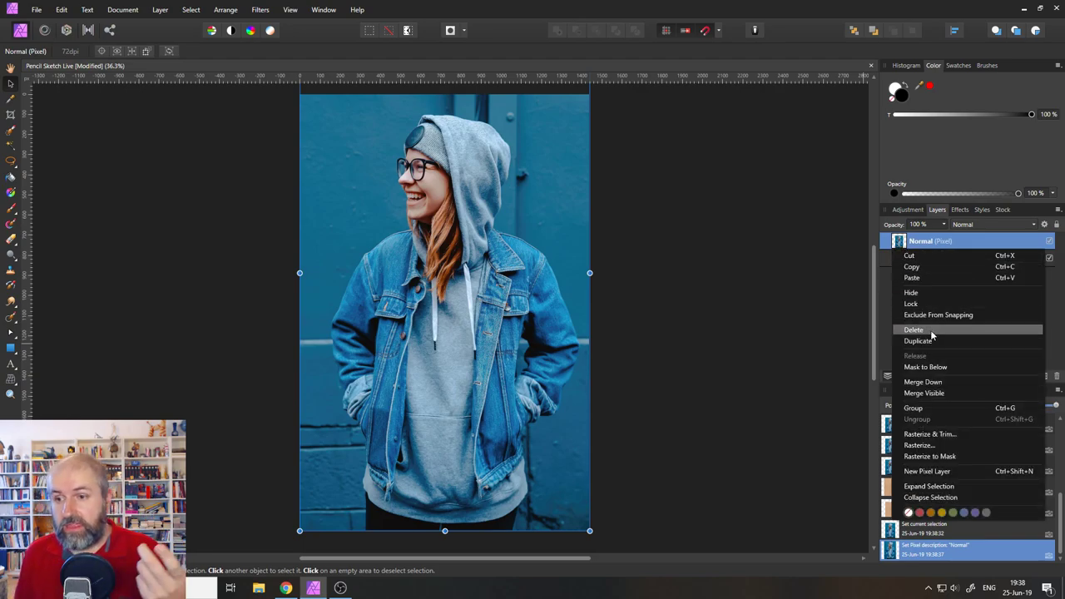
{"action": "left_click", "coordinate": [930, 340]}
{"action": "double_click", "coordinate": [919, 242]}
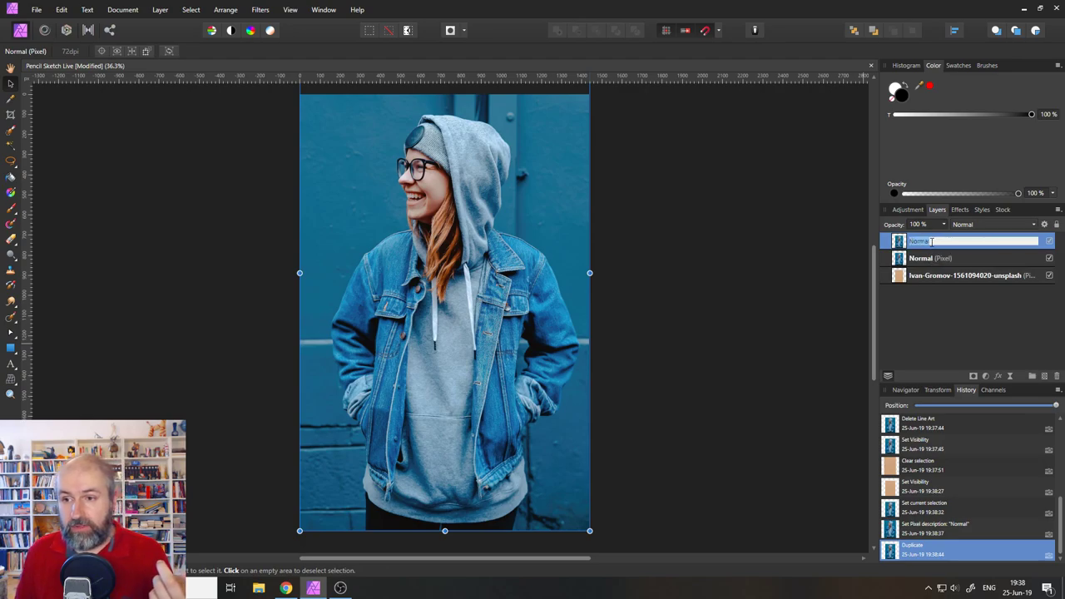
{"action": "type", "text": "Invert"}
{"action": "key", "text": "Return"}
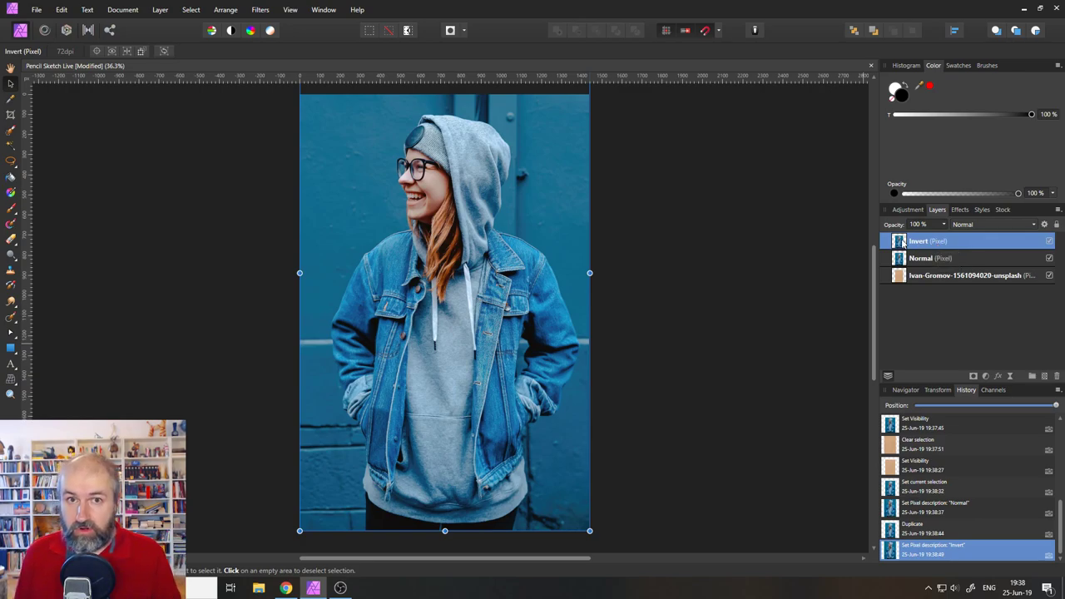
{"action": "left_click", "coordinate": [160, 10]}
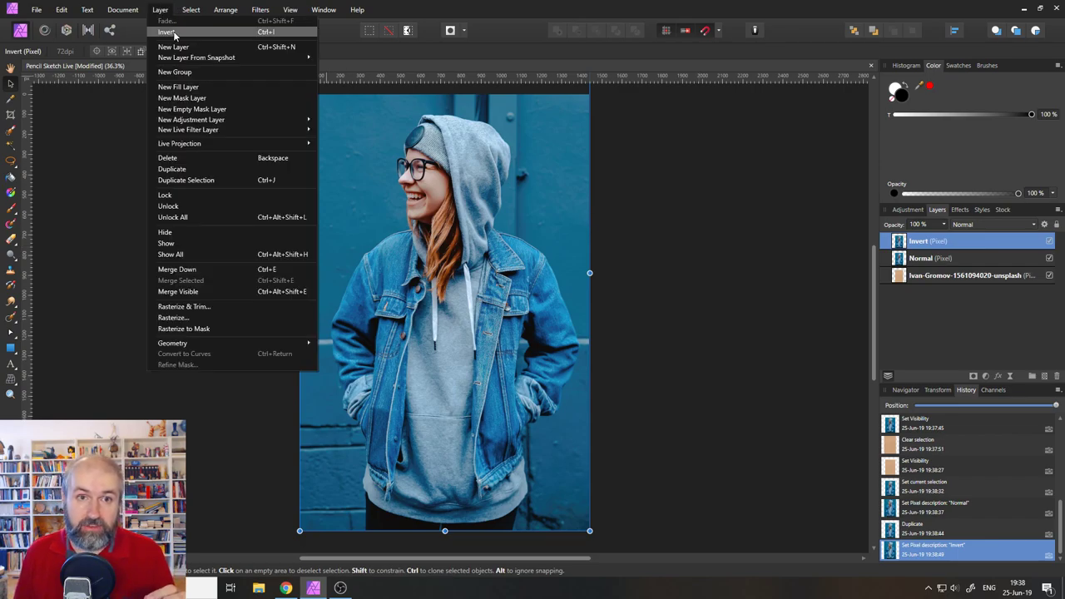
{"action": "left_click", "coordinate": [174, 34]}
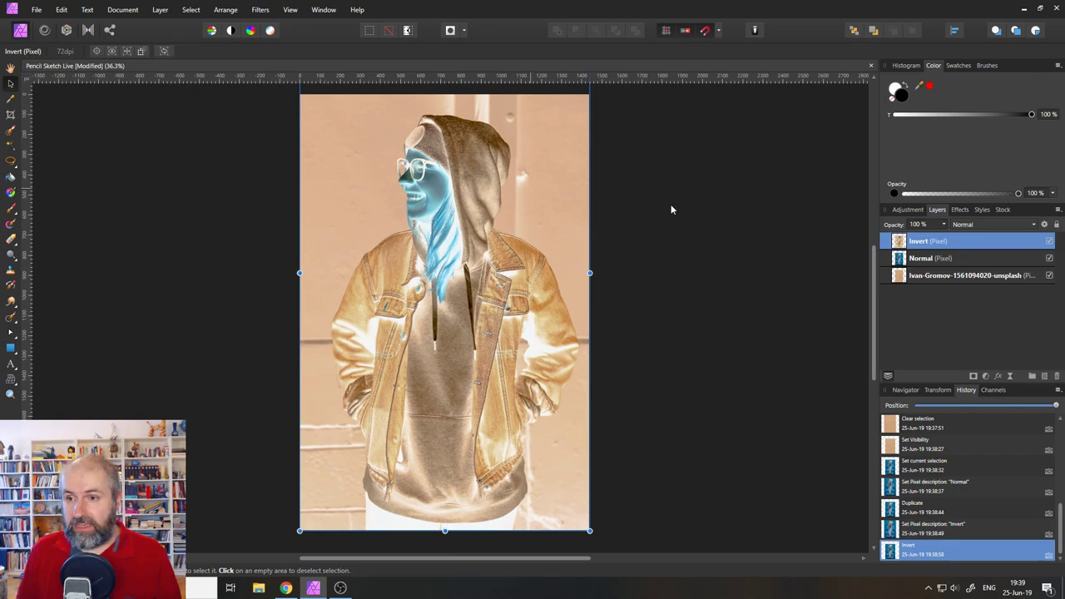
Add Levels and Black & White adjustment layers above the Invert layer, keeping default settings.
{"action": "left_click", "coordinate": [987, 378]}
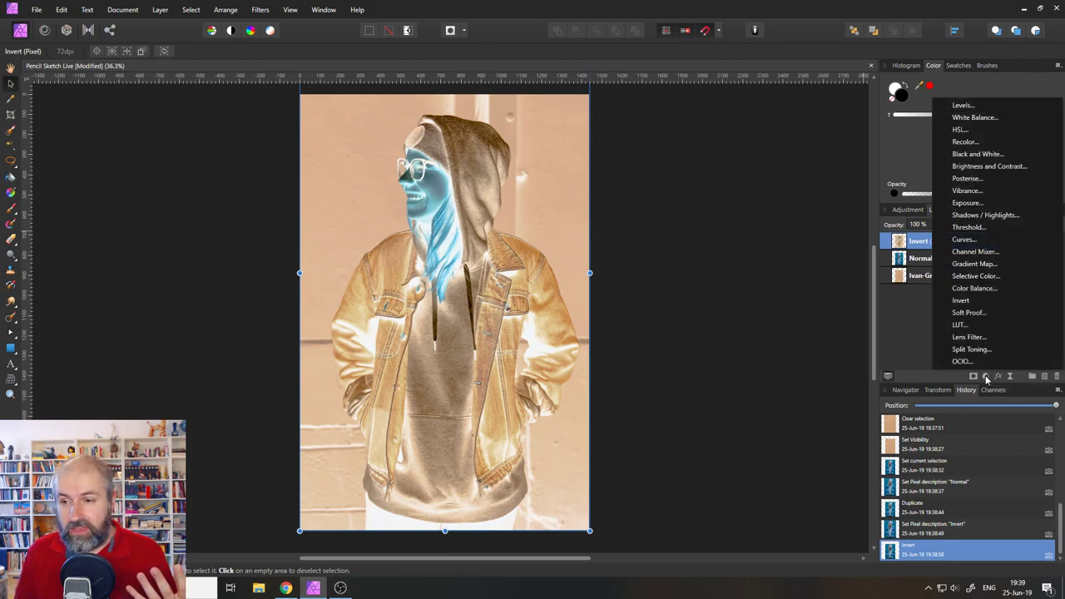
{"action": "left_click", "coordinate": [978, 111]}
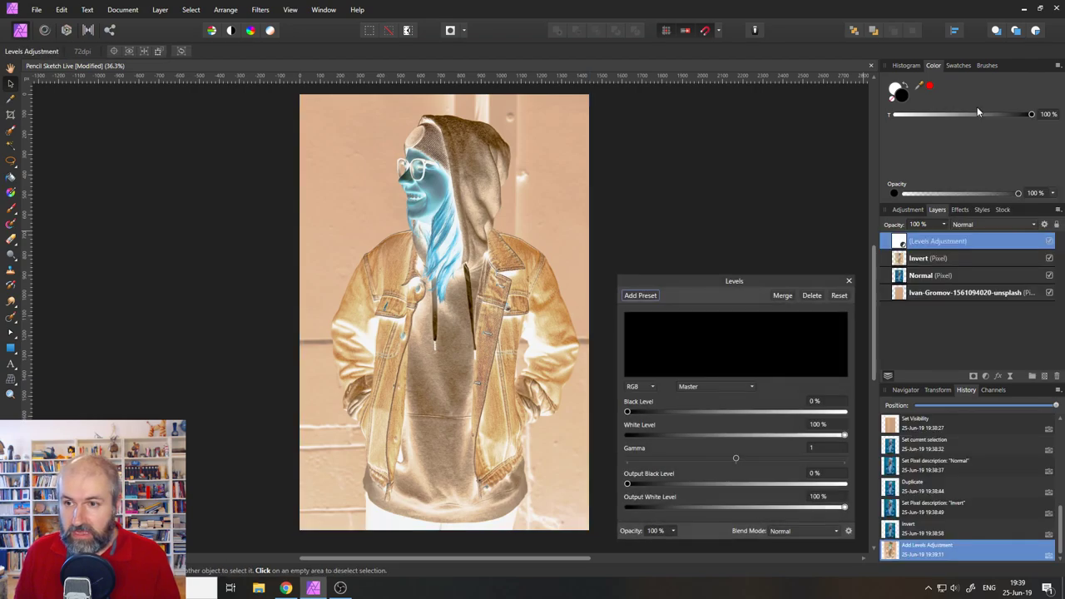
{"action": "left_click", "coordinate": [849, 282]}
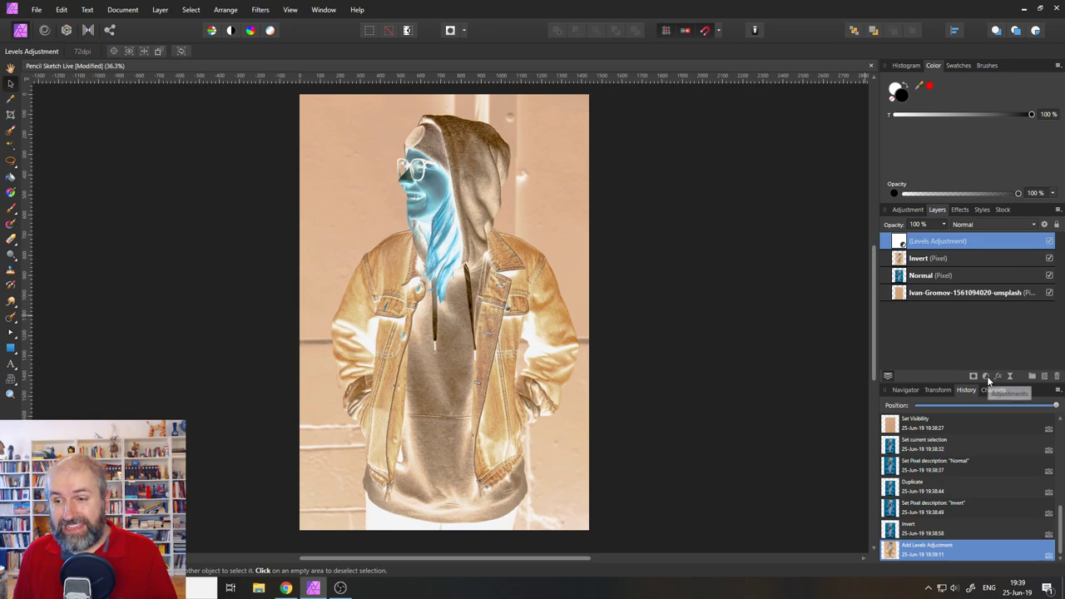
{"action": "left_click", "coordinate": [986, 378]}
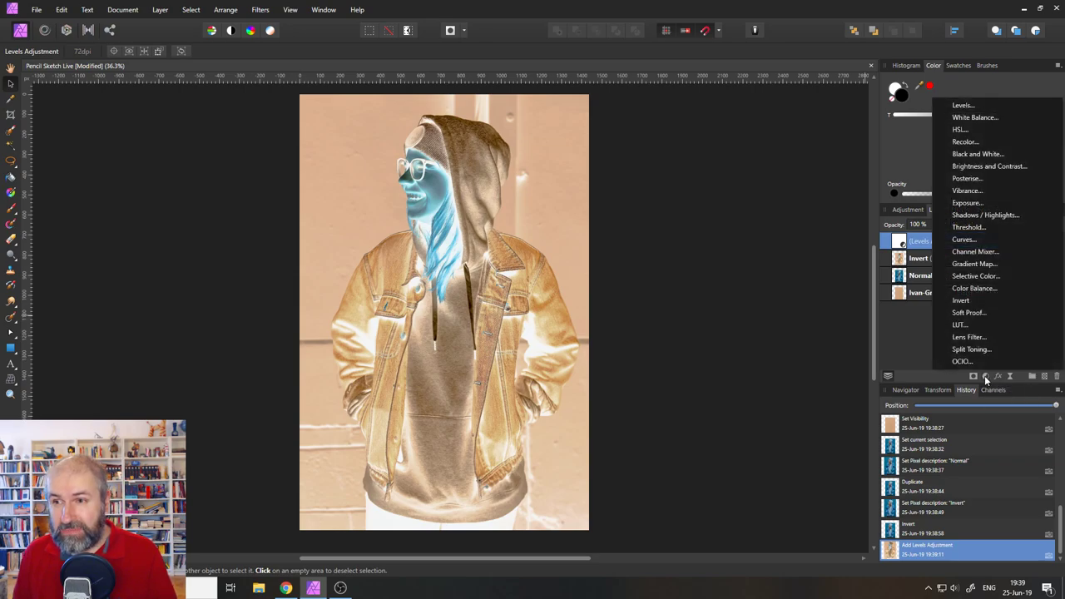
{"action": "left_click", "coordinate": [979, 155]}
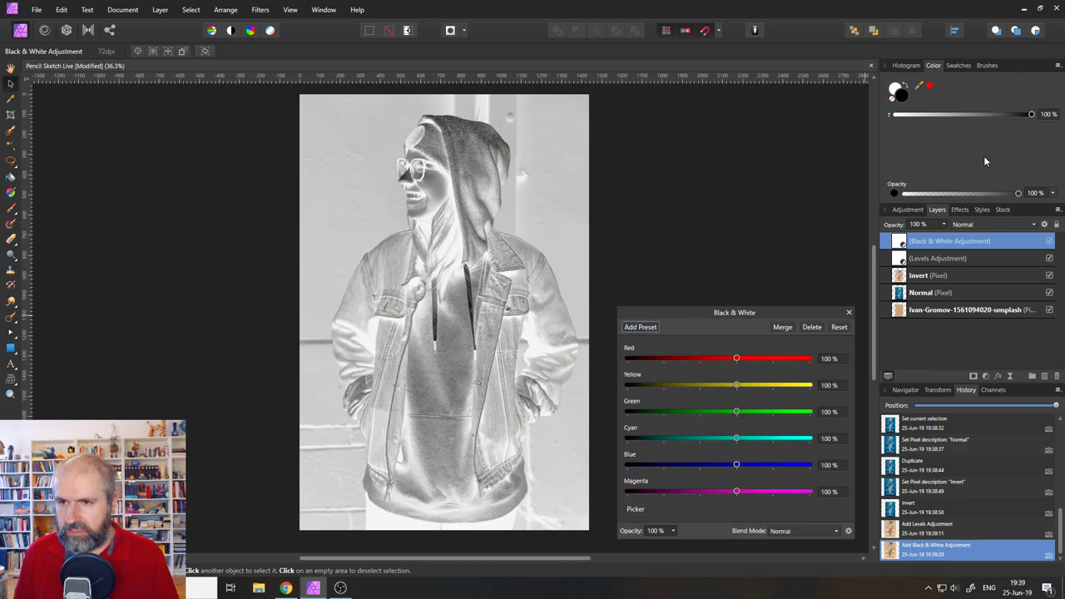
{"action": "left_click", "coordinate": [848, 313]}
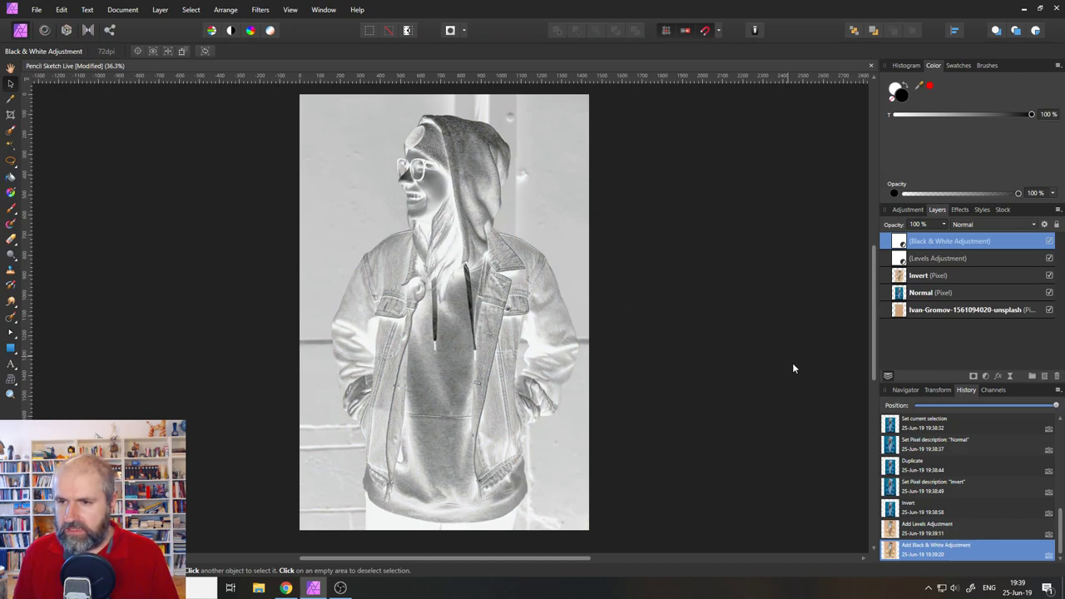
{"action": "left_click", "coordinate": [1011, 378]}
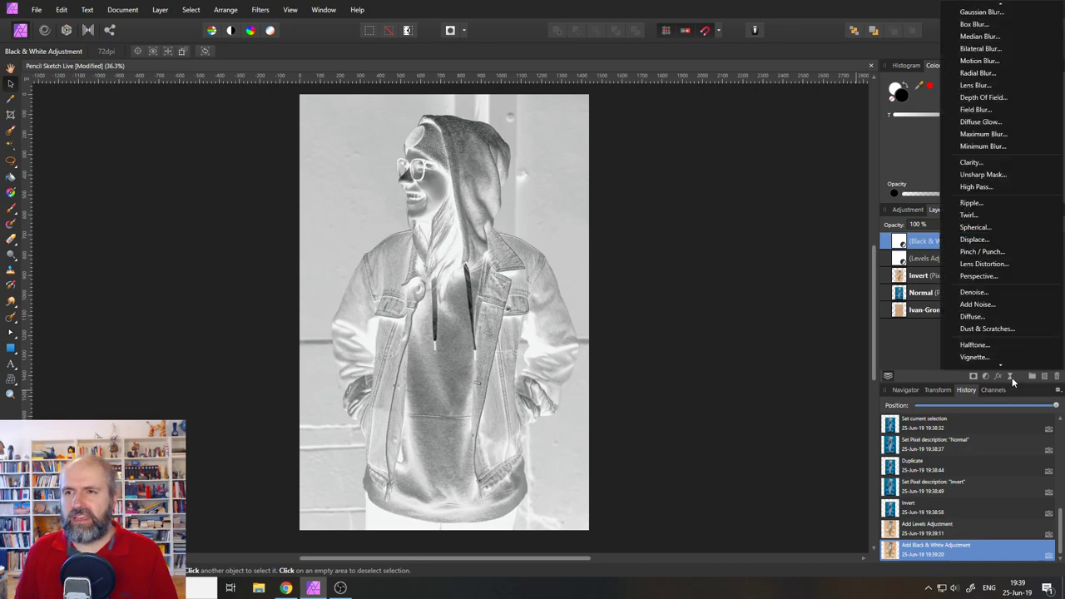
Add a Gaussian Blur live filter, nest it in Invert, then select Black & White through Normal.
{"action": "left_click", "coordinate": [987, 13]}
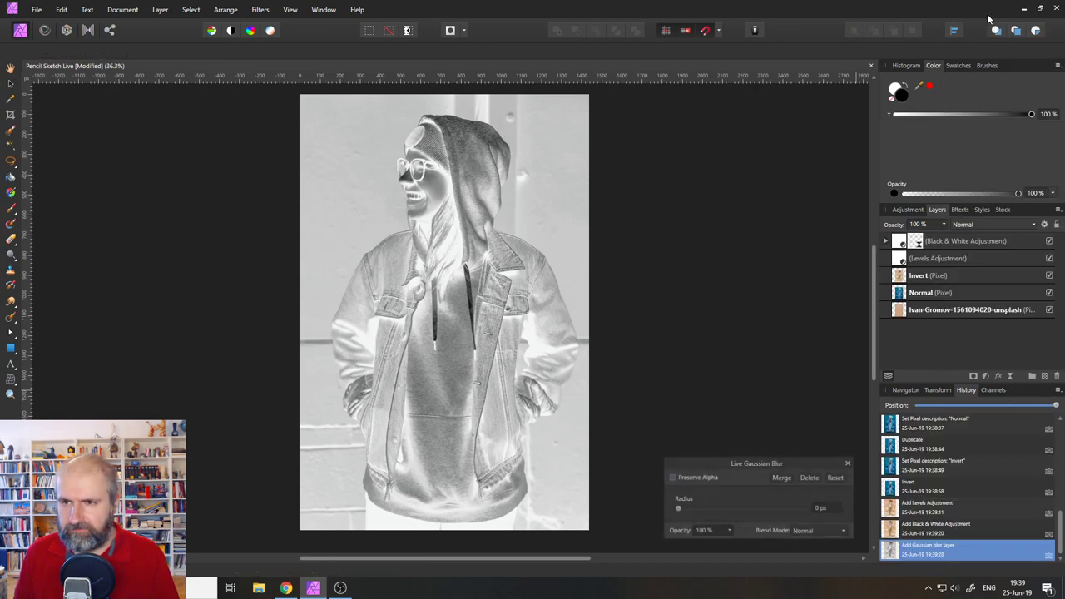
{"action": "left_click", "coordinate": [887, 241]}
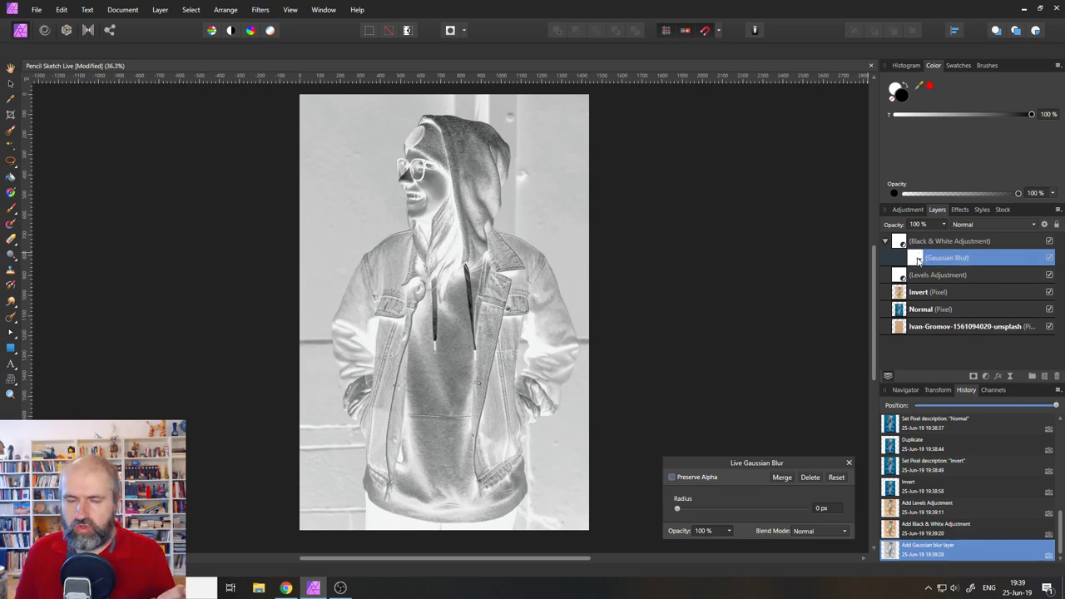
{"action": "left_click_drag", "start_coordinate": [918, 260], "coordinate": [928, 300]}
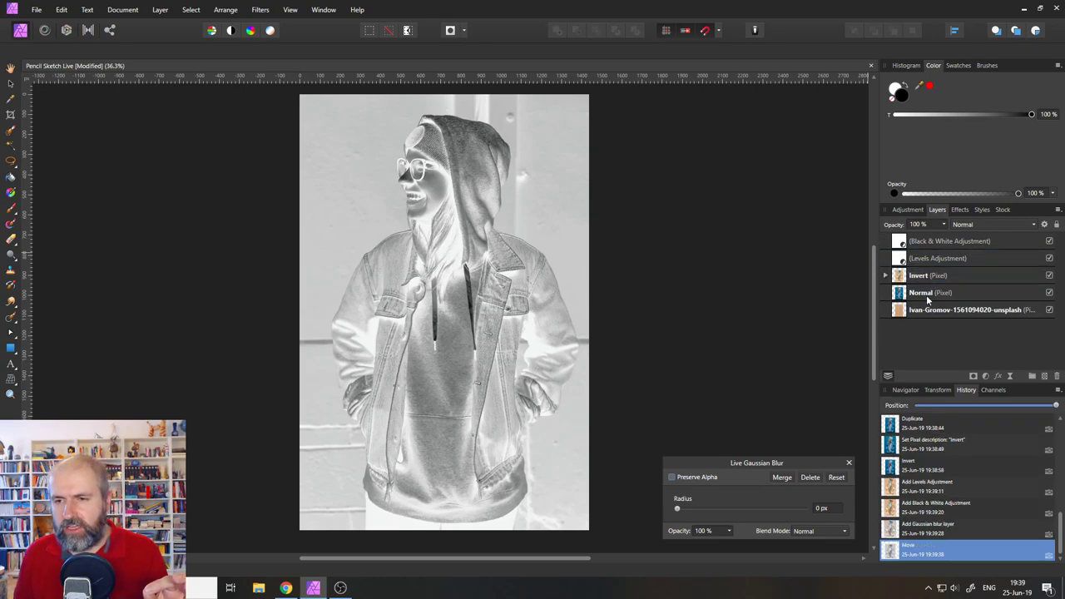
{"action": "left_click", "coordinate": [887, 275]}
{"action": "left_click", "coordinate": [887, 275]}
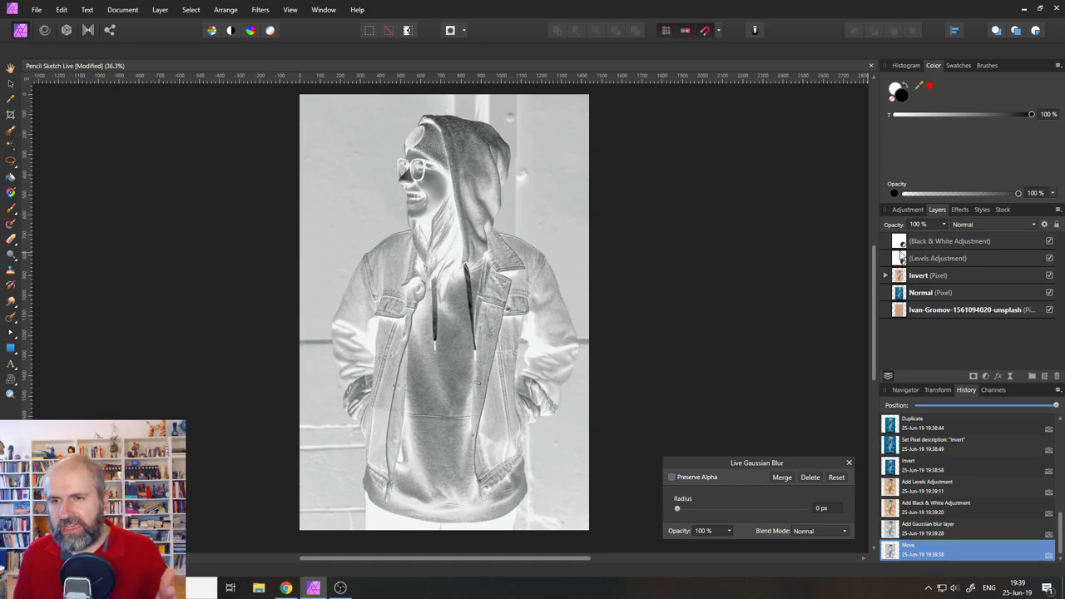
{"action": "left_click", "coordinate": [910, 241]}
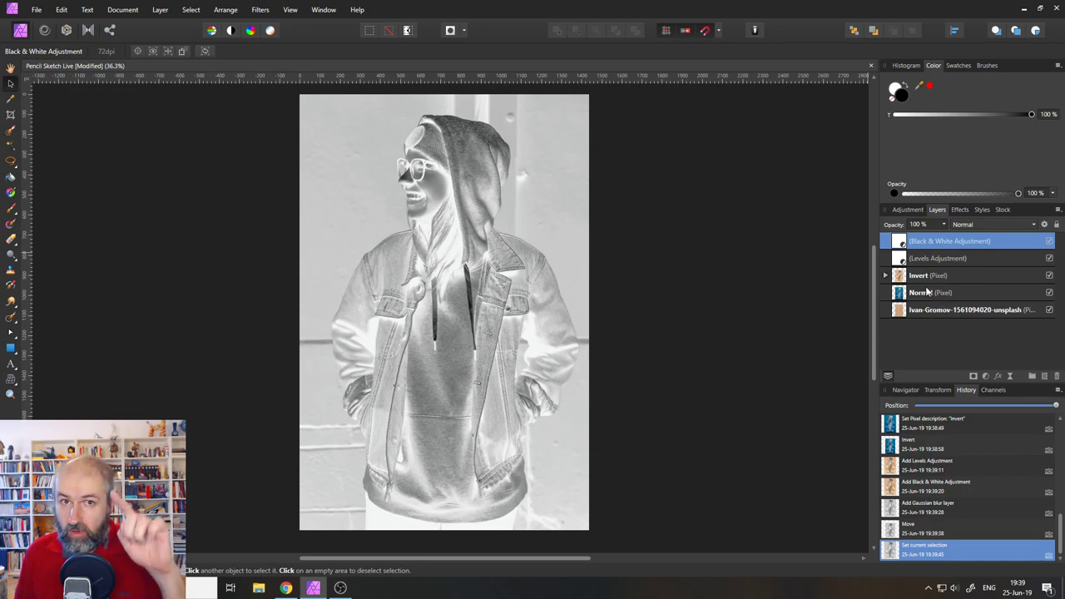
{"action": "left_click", "coordinate": [966, 292], "text": "shift"}
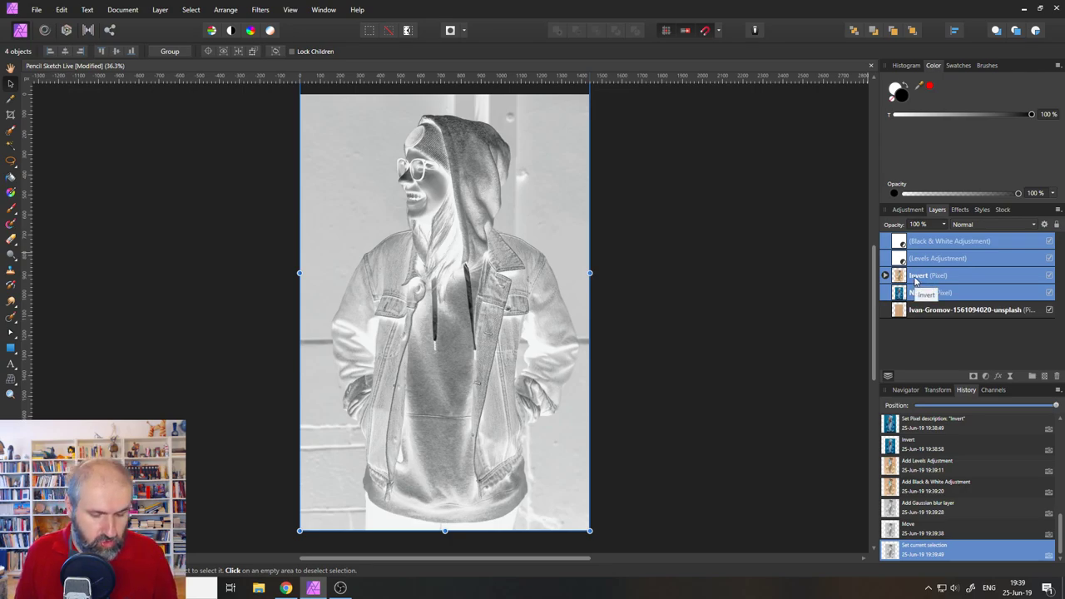
Group Black & White, Levels, Invert and Normal with Ctrl+G and name the group Lineart.
{"action": "key", "text": "ctrl+g"}
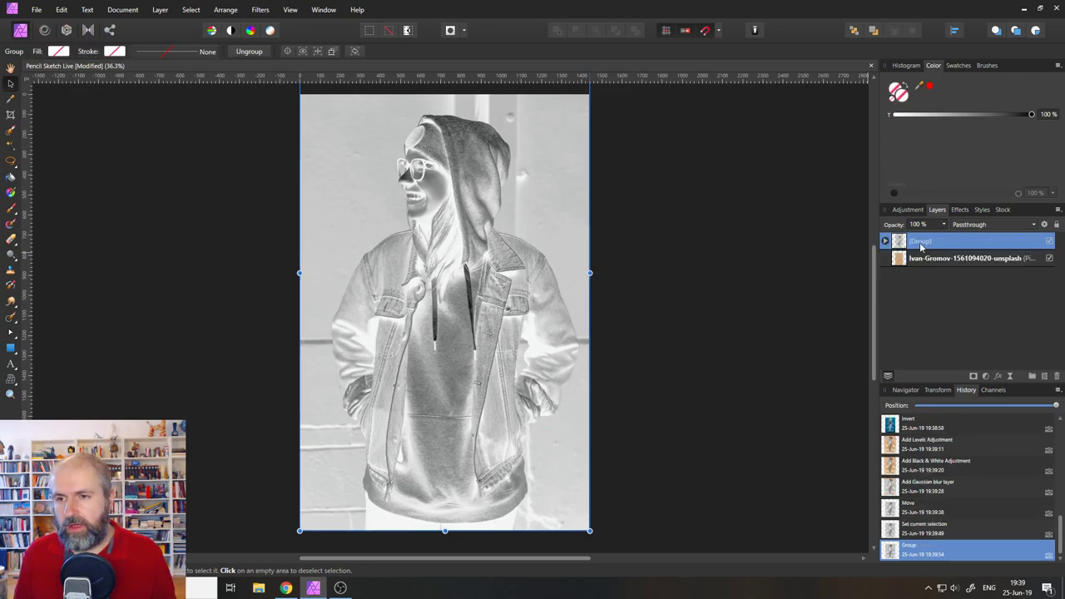
{"action": "double_click", "coordinate": [926, 242]}
{"action": "type", "text": "Lineart"}
{"action": "key", "text": "Return"}
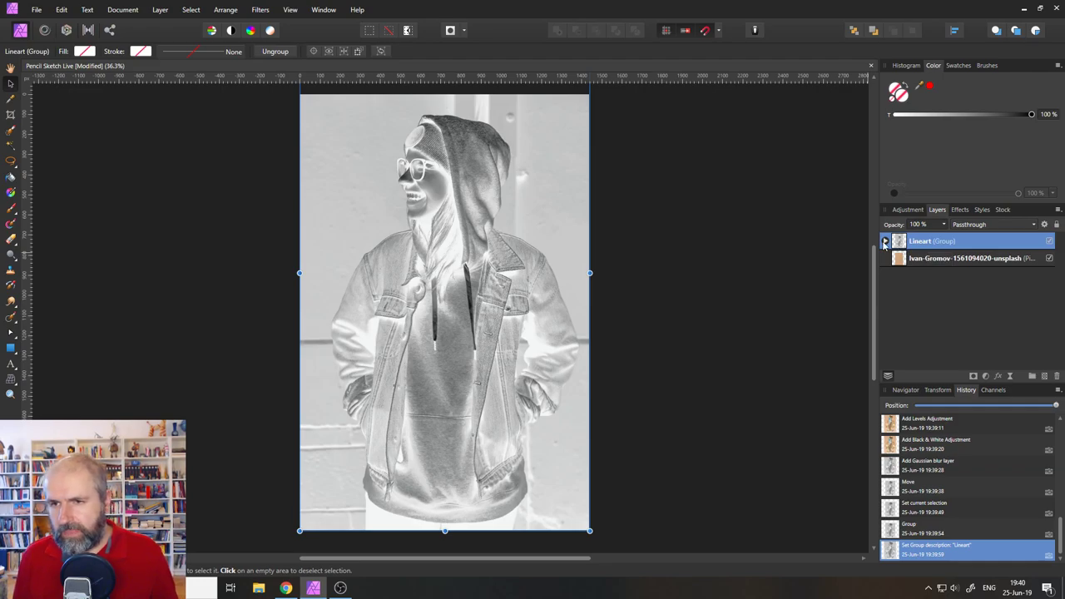
{"action": "left_click", "coordinate": [885, 241]}
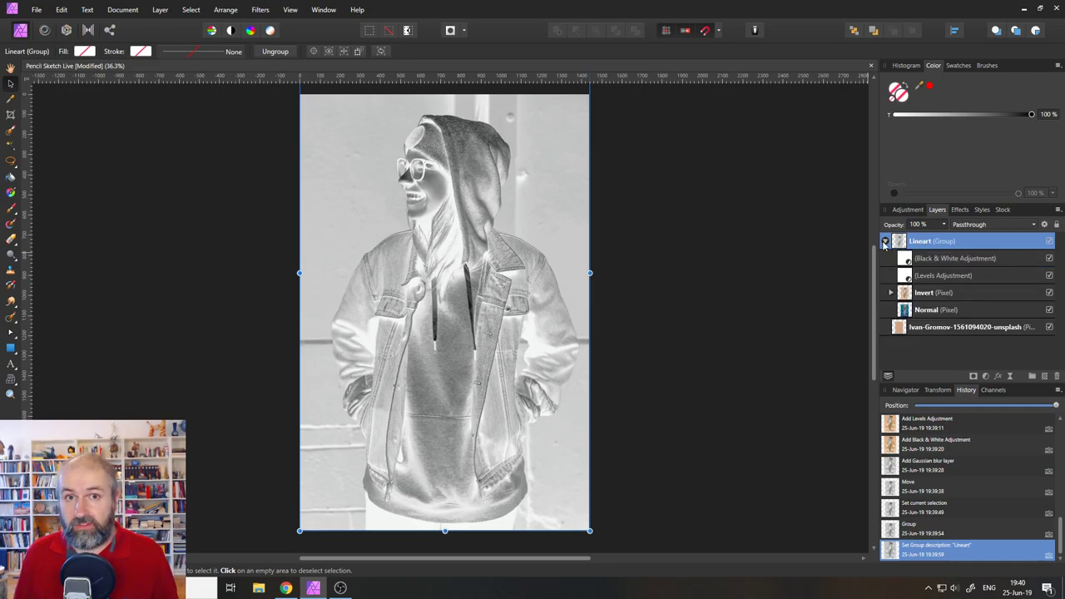
{"action": "left_click", "coordinate": [907, 297]}
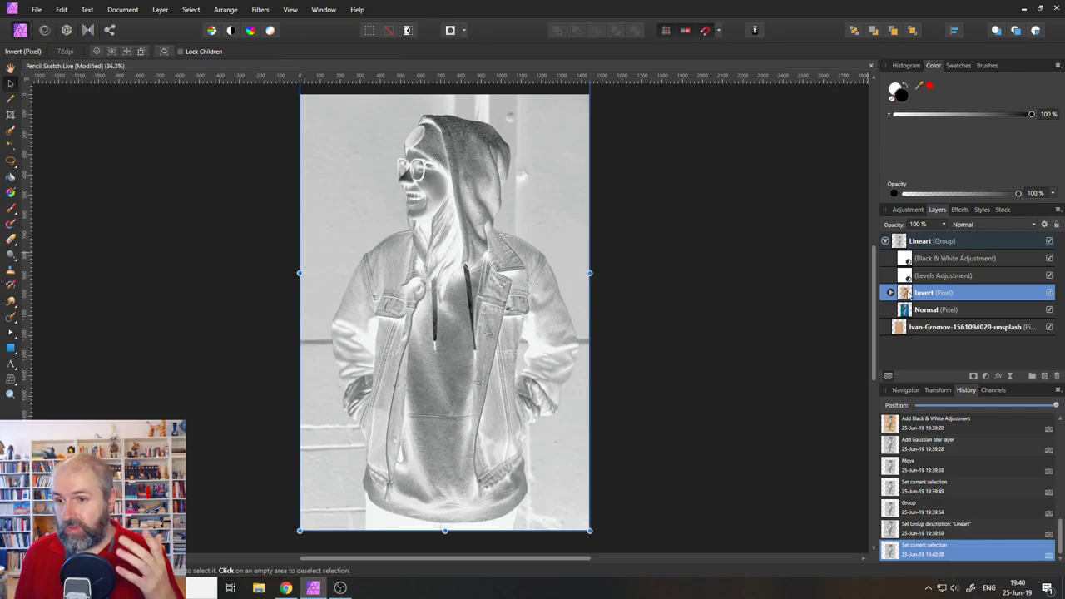
Set the Invert layer's blend mode to Color Dodge and the Lineart group's to Linear Burn.
{"action": "left_click", "coordinate": [983, 227]}
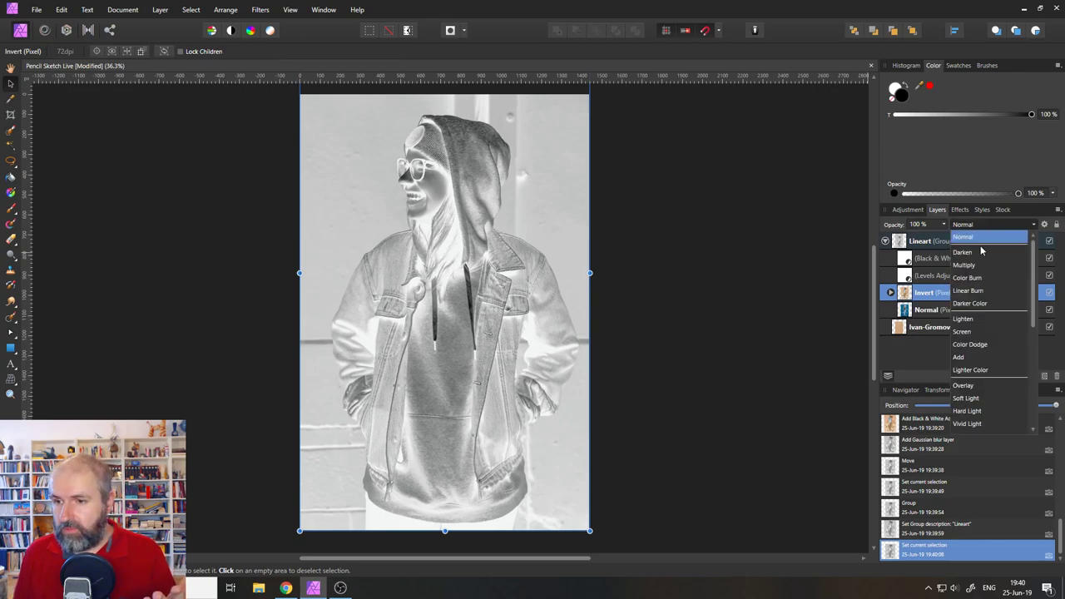
{"action": "left_click", "coordinate": [972, 344]}
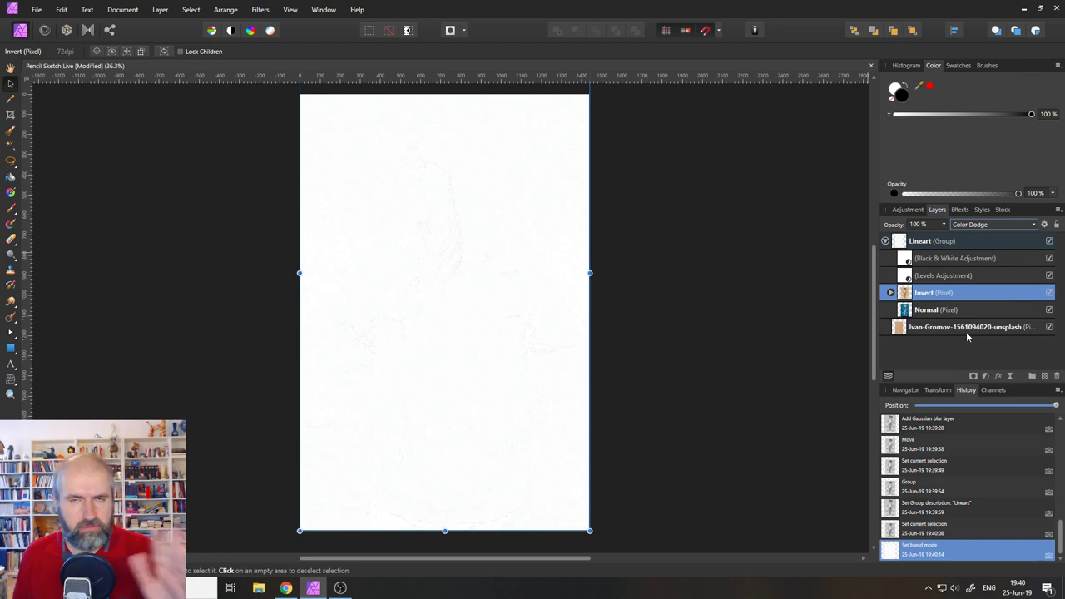
{"action": "left_click", "coordinate": [900, 242]}
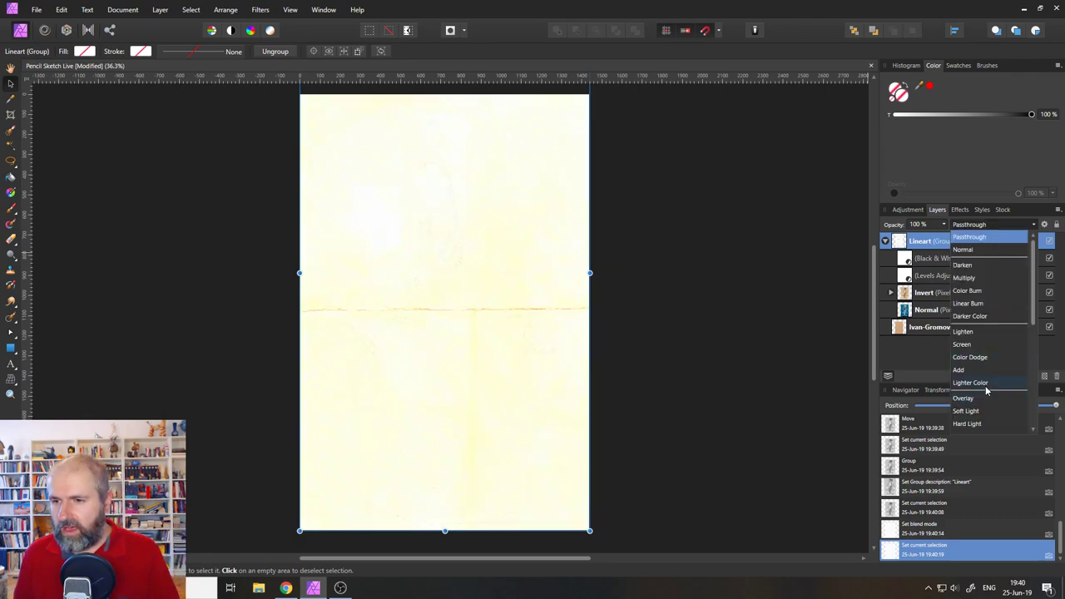
{"action": "left_click", "coordinate": [982, 304]}
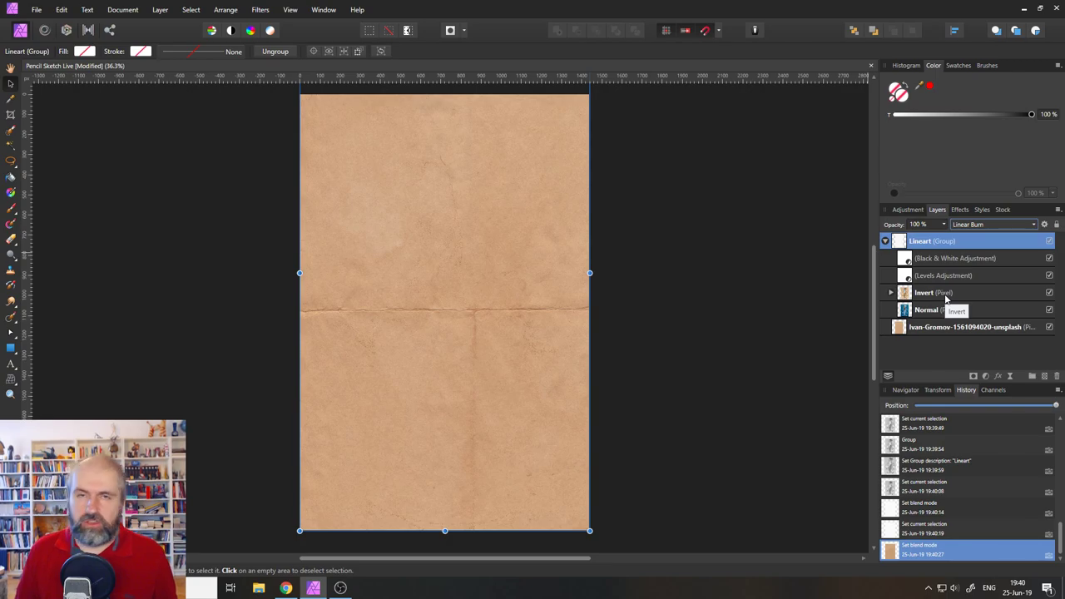
Set the Invert layer's Gaussian Blur radius to 1.5 px.
{"action": "left_click", "coordinate": [891, 294]}
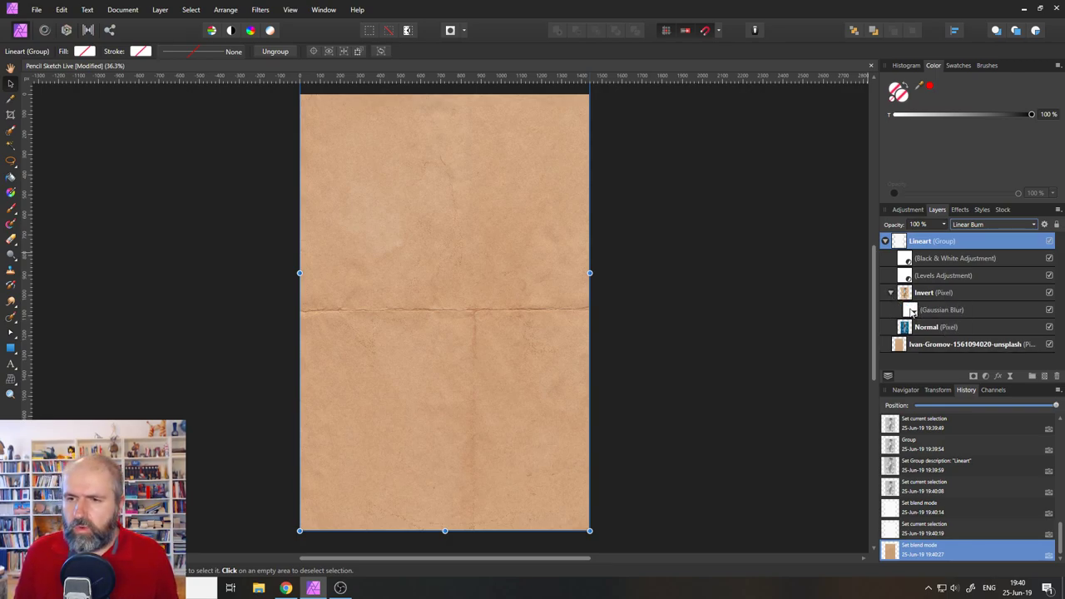
{"action": "double_click", "coordinate": [912, 311]}
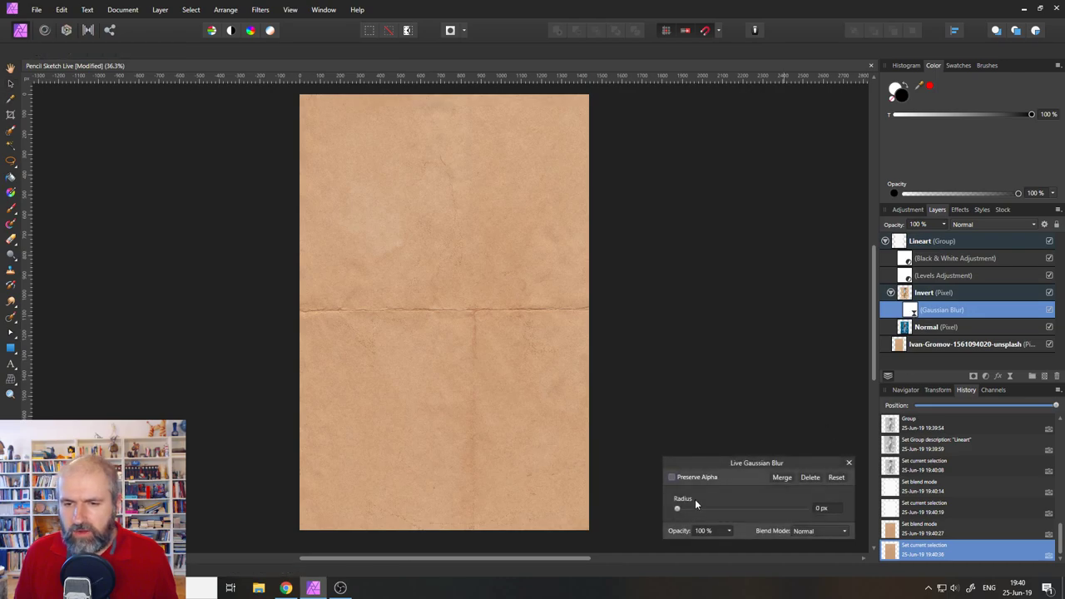
{"action": "left_click_drag", "start_coordinate": [699, 465], "coordinate": [685, 338]}
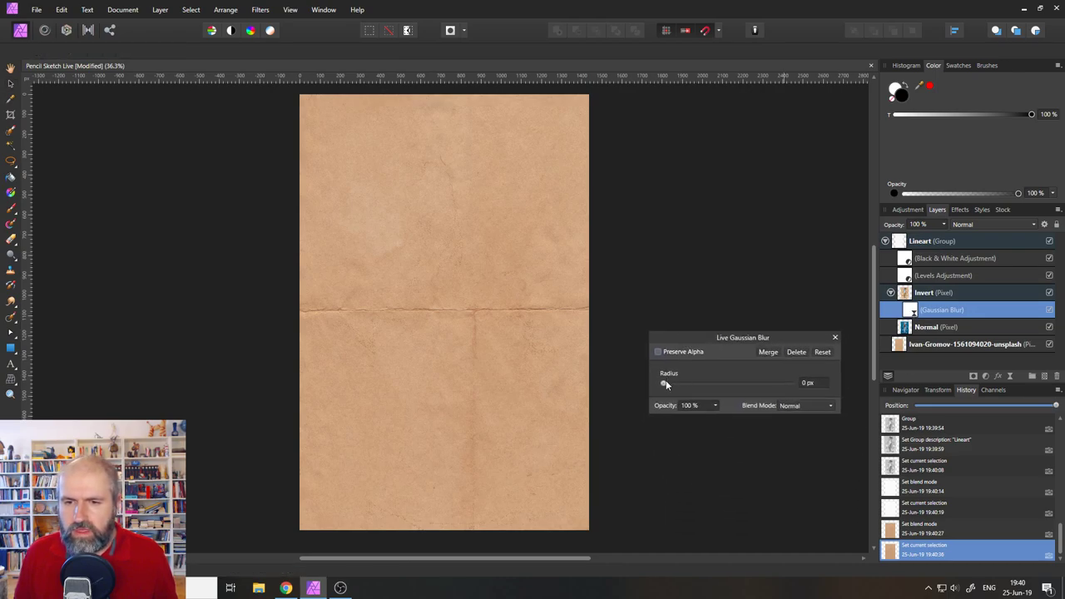
{"action": "mouse_move", "coordinate": [666, 381]}
{"action": "left_mouse_down"}
{"action": "mouse_move", "coordinate": [714, 380]}
{"action": "mouse_move", "coordinate": [695, 384]}
{"action": "left_mouse_up"}
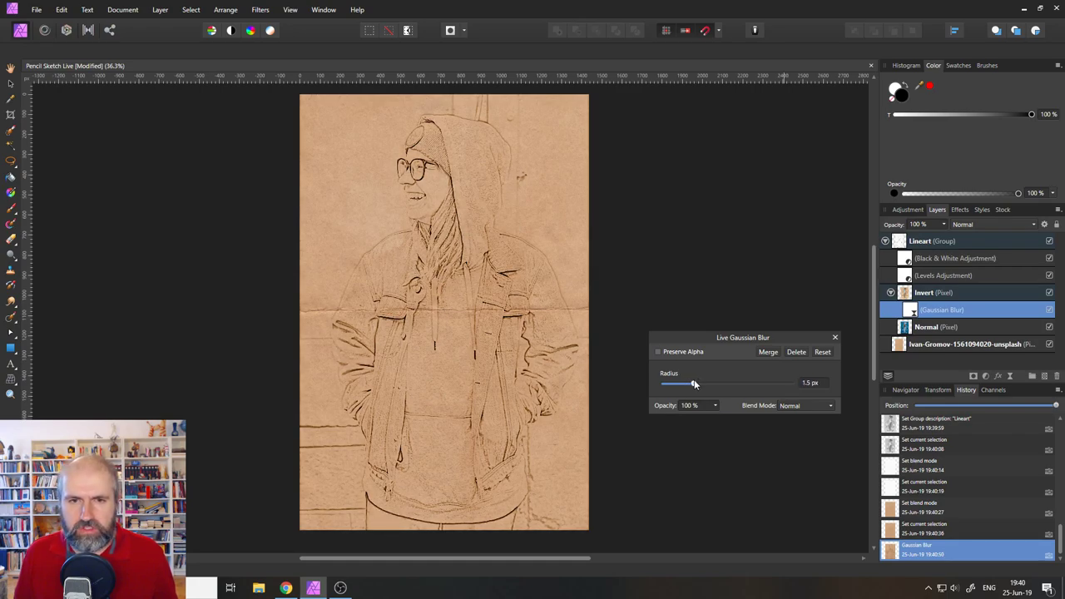
{"action": "left_click", "coordinate": [835, 338]}
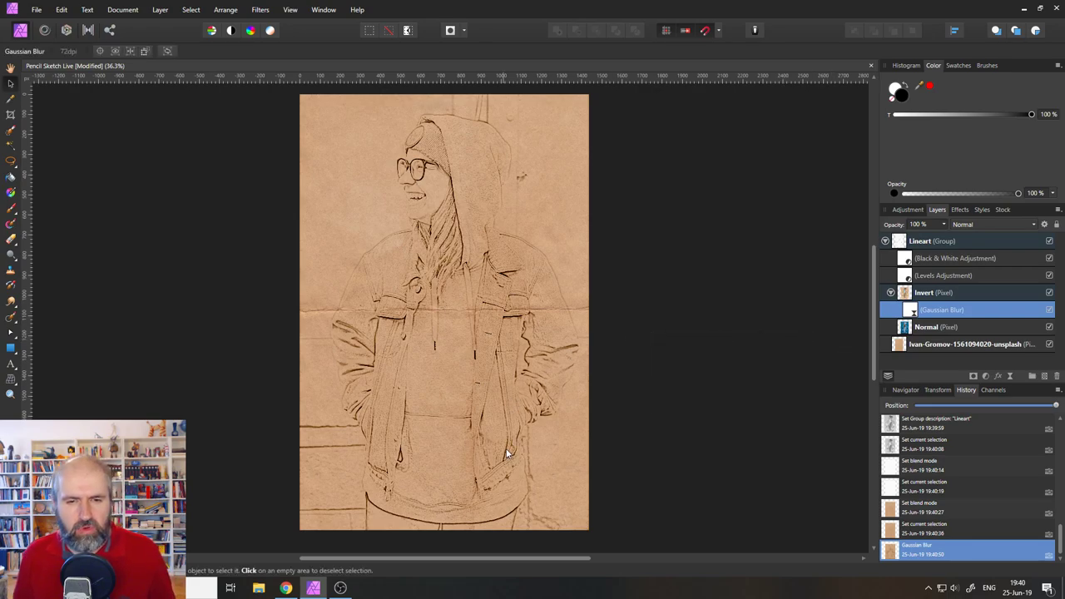
Zoom in to 100% on the face with the Zoom tool and scroll up to the hood.
{"action": "left_click", "coordinate": [11, 395]}
{"action": "left_click", "coordinate": [434, 205]}
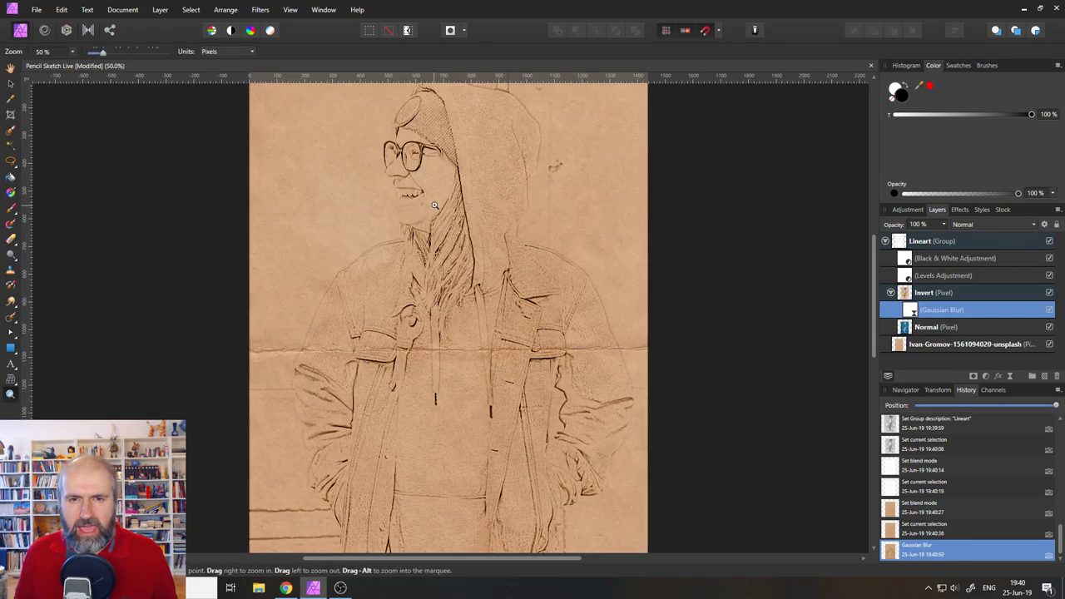
{"action": "left_click", "coordinate": [433, 206]}
{"action": "left_click", "coordinate": [434, 205]}
{"action": "scroll", "coordinate": [482, 342], "scroll_direction": "up", "scroll_amount": 4}
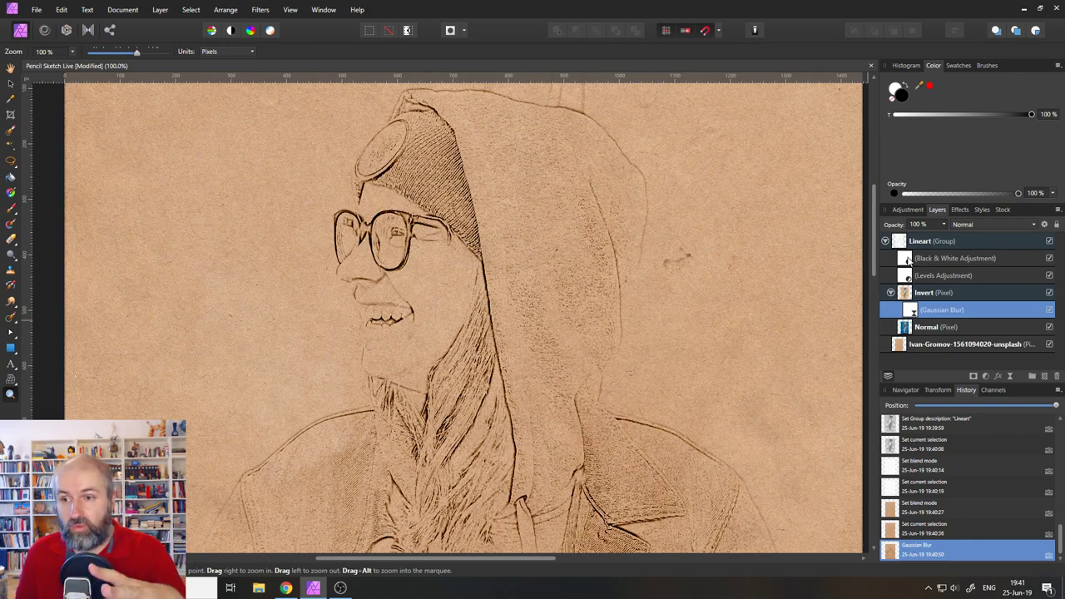
Set the Black & White channels to Red -107%, Yellow -130%, Green -122%, Blue -113%, and Cyan about -18%.
{"action": "double_click", "coordinate": [908, 260]}
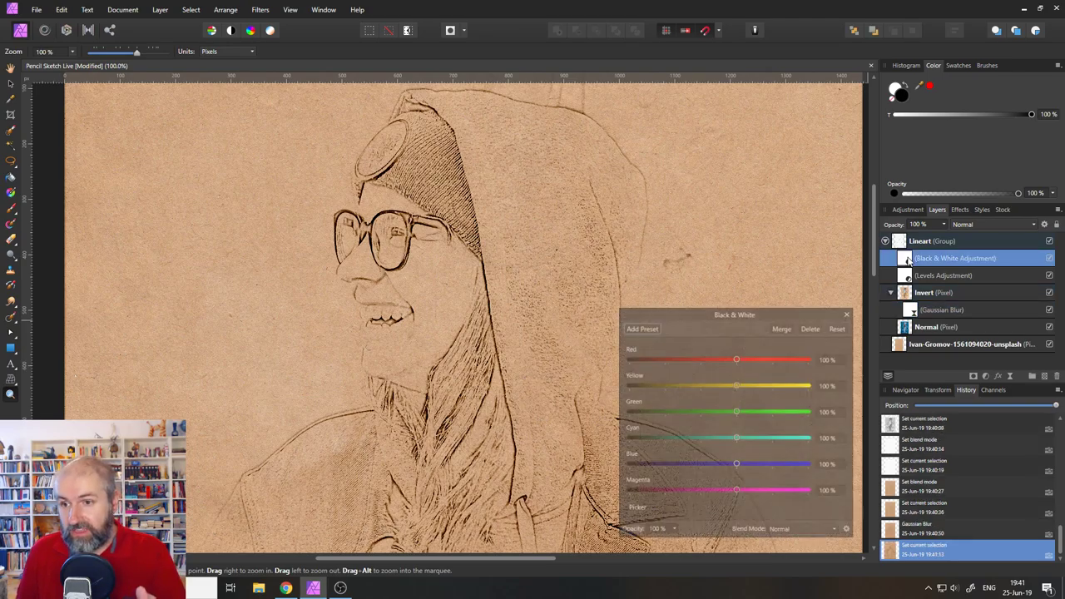
{"action": "left_click_drag", "start_coordinate": [756, 312], "coordinate": [752, 221]}
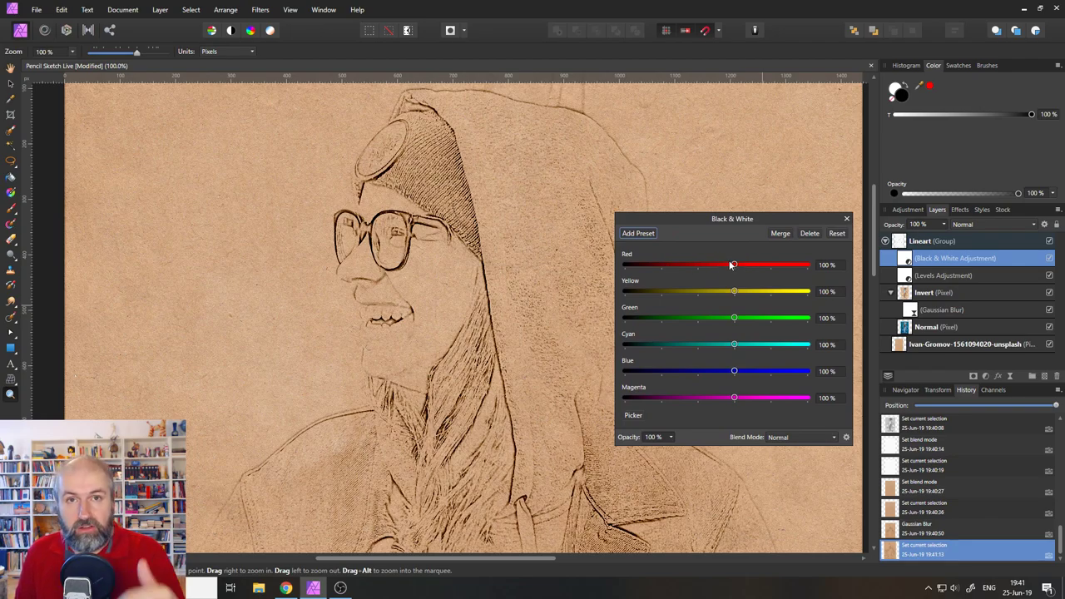
{"action": "left_click_drag", "start_coordinate": [680, 220], "coordinate": [725, 242]}
{"action": "left_click_drag", "start_coordinate": [780, 287], "coordinate": [704, 288]}
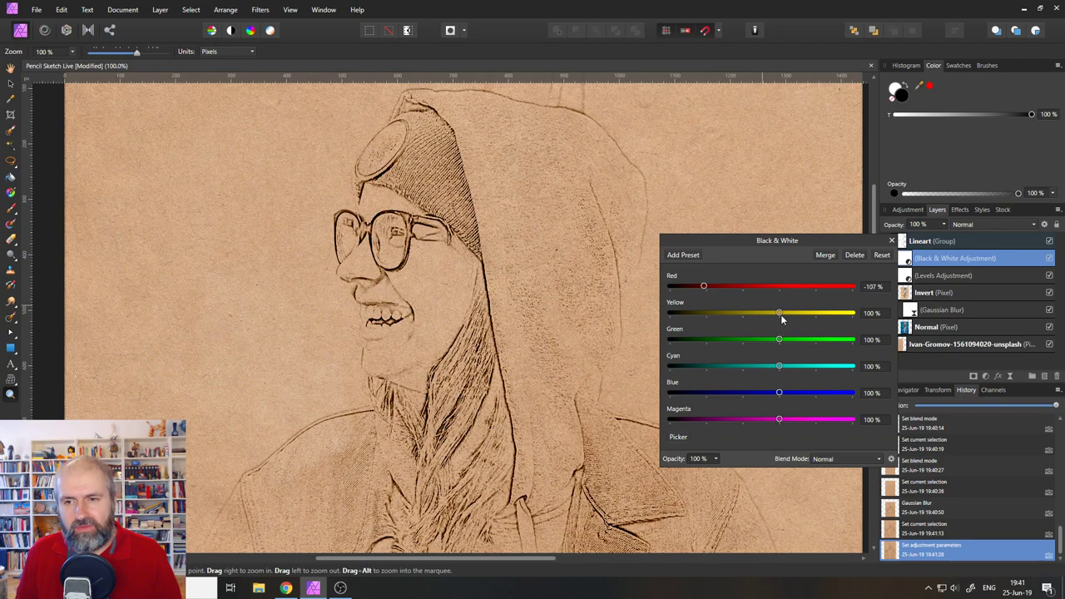
{"action": "mouse_move", "coordinate": [779, 313]}
{"action": "left_mouse_down"}
{"action": "mouse_move", "coordinate": [690, 313]}
{"action": "mouse_move", "coordinate": [756, 314]}
{"action": "mouse_move", "coordinate": [744, 343]}
{"action": "mouse_move", "coordinate": [706, 345]}
{"action": "mouse_move", "coordinate": [812, 344]}
{"action": "mouse_move", "coordinate": [699, 346]}
{"action": "left_mouse_up"}
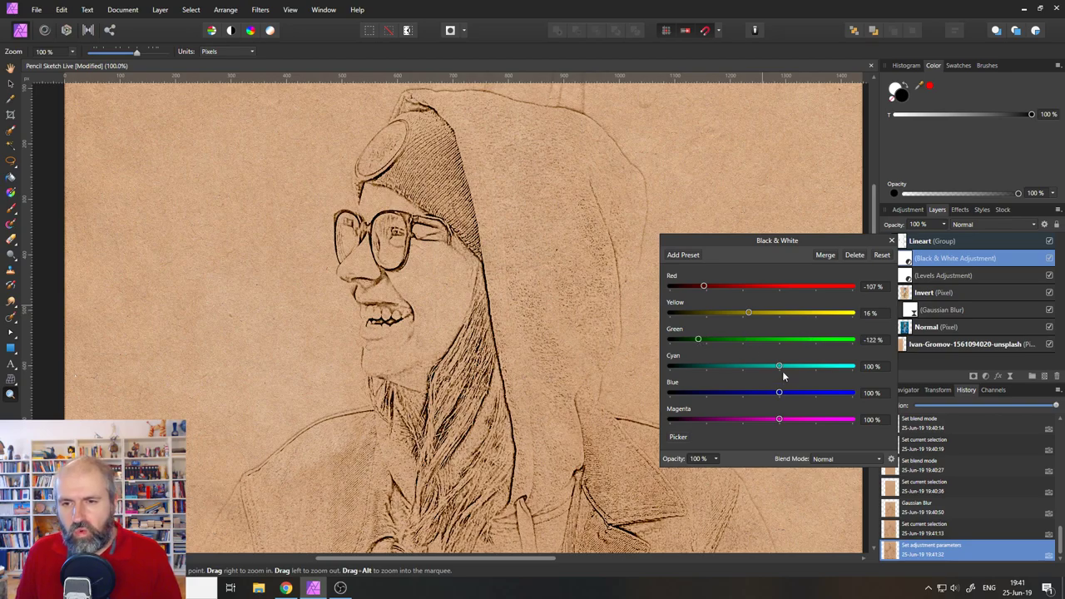
{"action": "mouse_move", "coordinate": [779, 366]}
{"action": "left_mouse_down"}
{"action": "mouse_move", "coordinate": [706, 367]}
{"action": "mouse_move", "coordinate": [772, 367]}
{"action": "mouse_move", "coordinate": [736, 367]}
{"action": "mouse_move", "coordinate": [782, 392]}
{"action": "mouse_move", "coordinate": [701, 395]}
{"action": "left_mouse_up"}
{"action": "left_click_drag", "start_coordinate": [748, 313], "coordinate": [697, 319]}
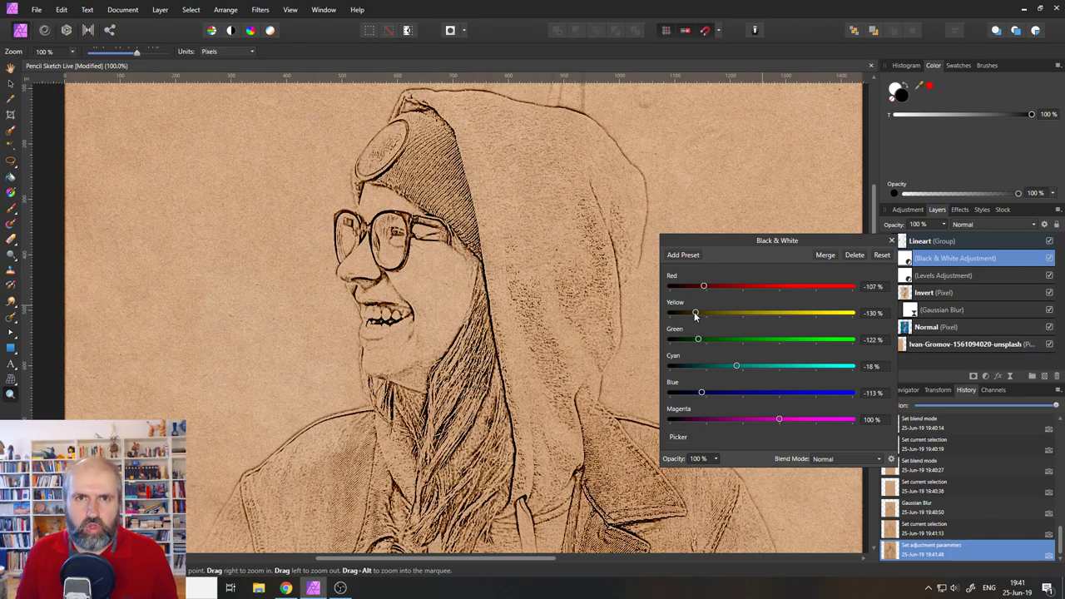
{"action": "left_click", "coordinate": [889, 241]}
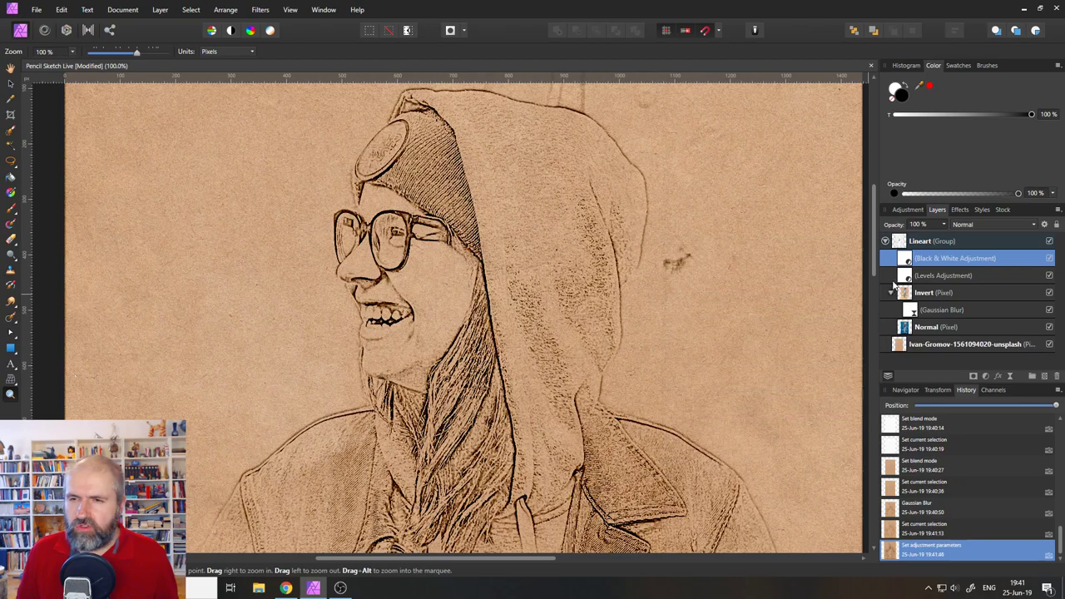
Zoom in on the face and set Levels to Black Level 40%, White Level 96%, gamma 1.
{"action": "key", "text": "ctrl+0"}
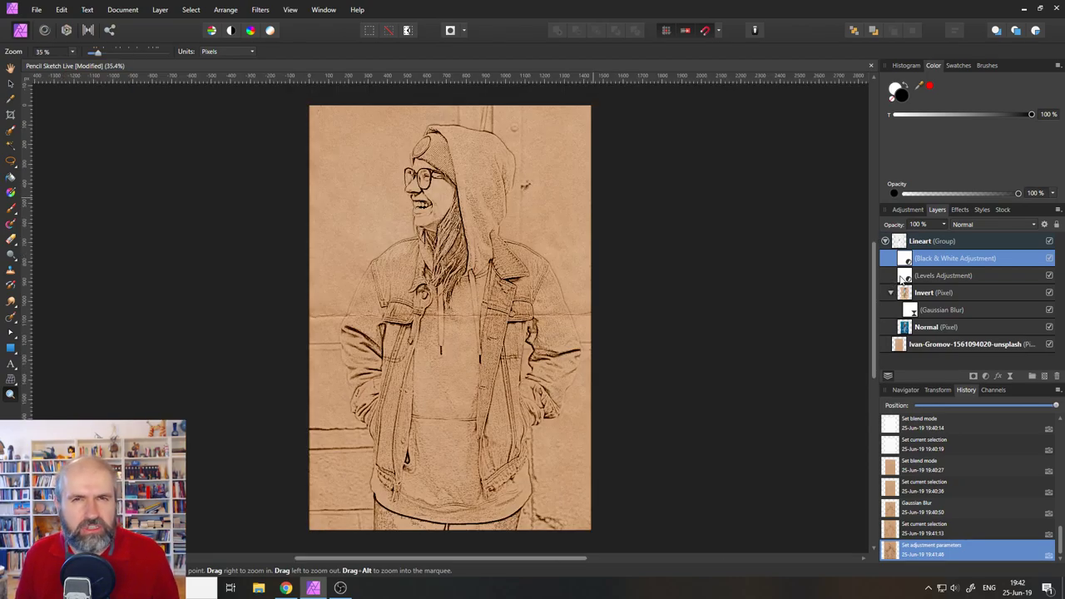
{"action": "left_click", "coordinate": [454, 236]}
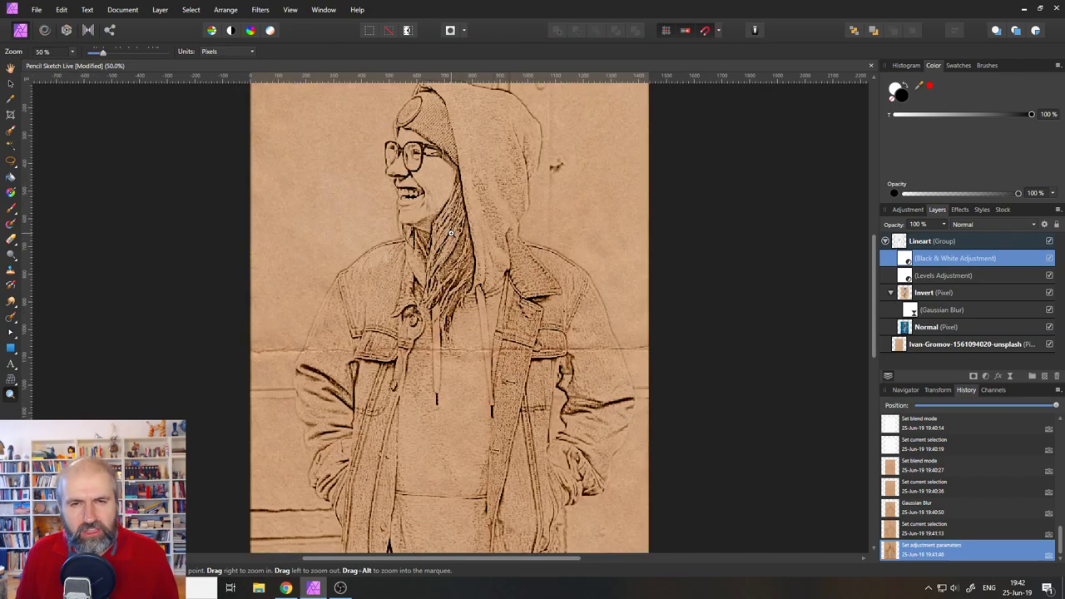
{"action": "scroll", "coordinate": [470, 279], "scroll_direction": "up", "scroll_amount": 2}
{"action": "left_click", "coordinate": [481, 309]}
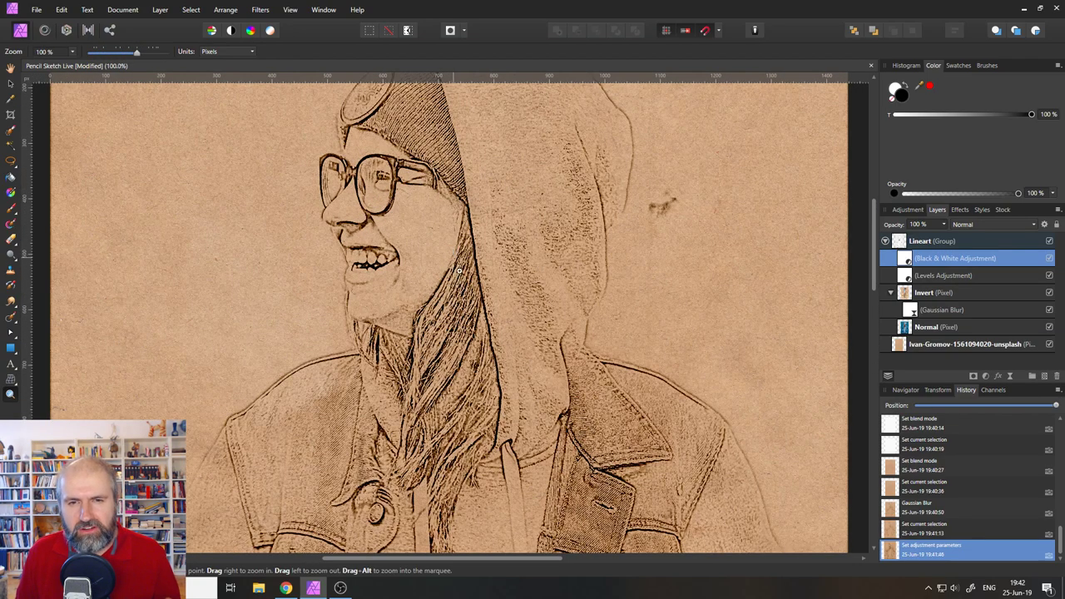
{"action": "double_click", "coordinate": [906, 275]}
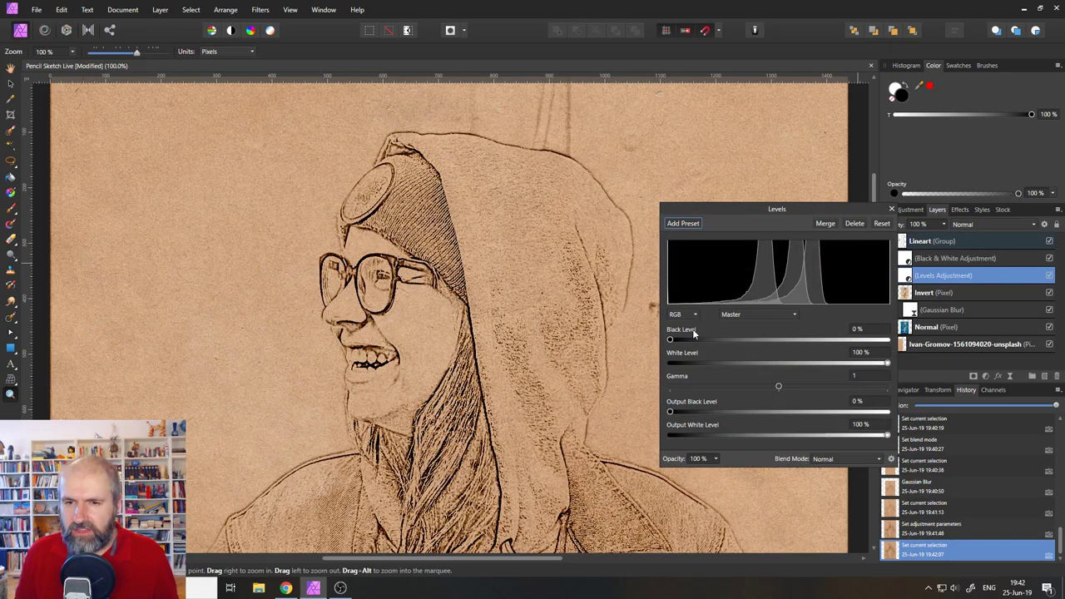
{"action": "mouse_move", "coordinate": [671, 339]}
{"action": "left_mouse_down"}
{"action": "mouse_move", "coordinate": [784, 338]}
{"action": "mouse_move", "coordinate": [756, 341]}
{"action": "left_mouse_up"}
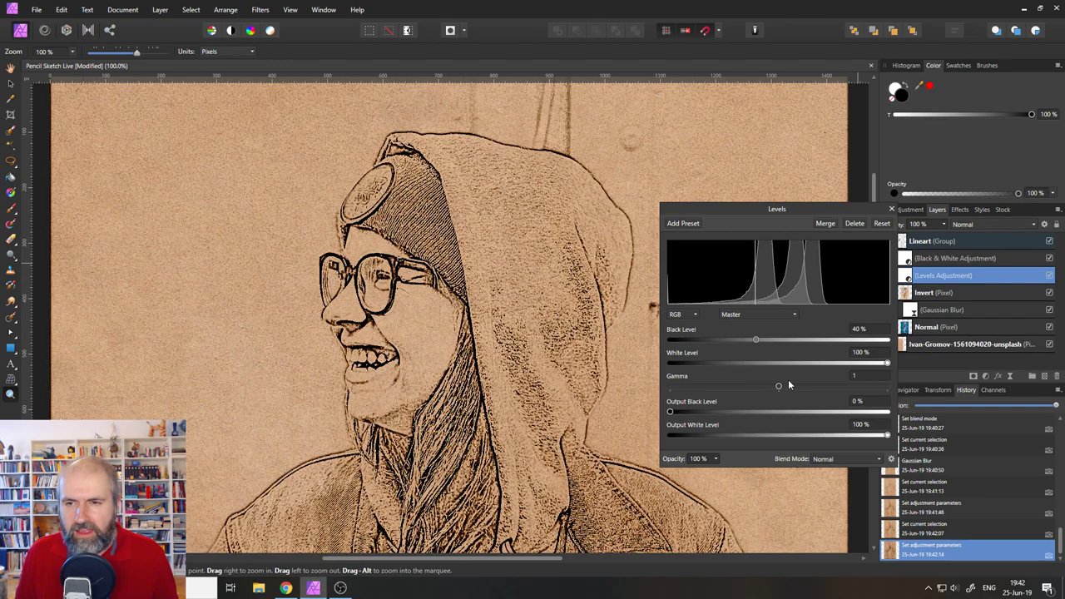
{"action": "mouse_move", "coordinate": [887, 363]}
{"action": "left_mouse_down"}
{"action": "mouse_move", "coordinate": [861, 367]}
{"action": "mouse_move", "coordinate": [906, 362]}
{"action": "left_mouse_up"}
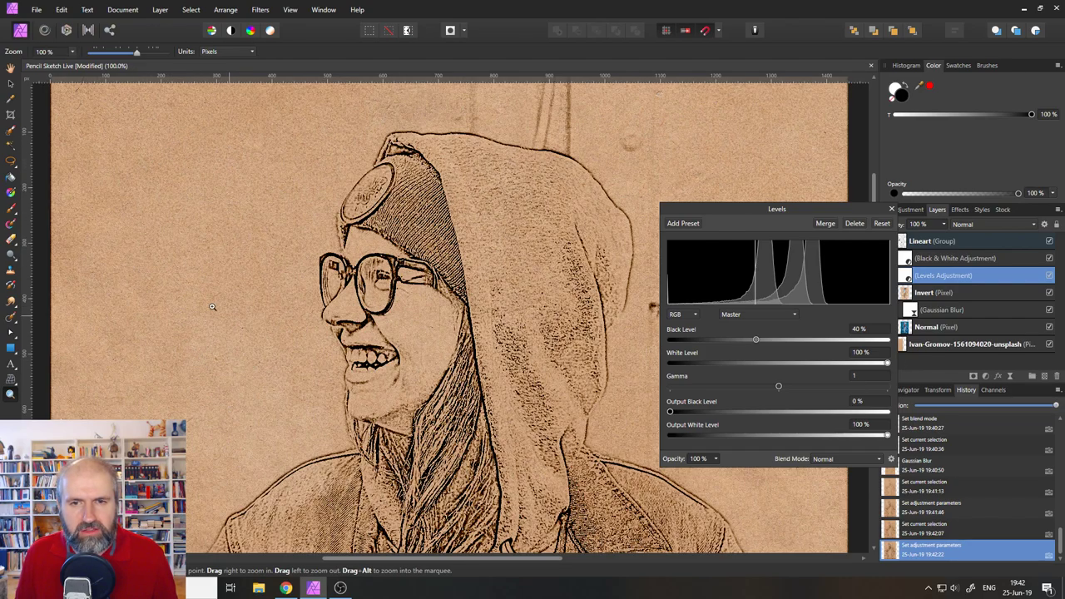
{"action": "left_click_drag", "start_coordinate": [887, 365], "coordinate": [882, 365]}
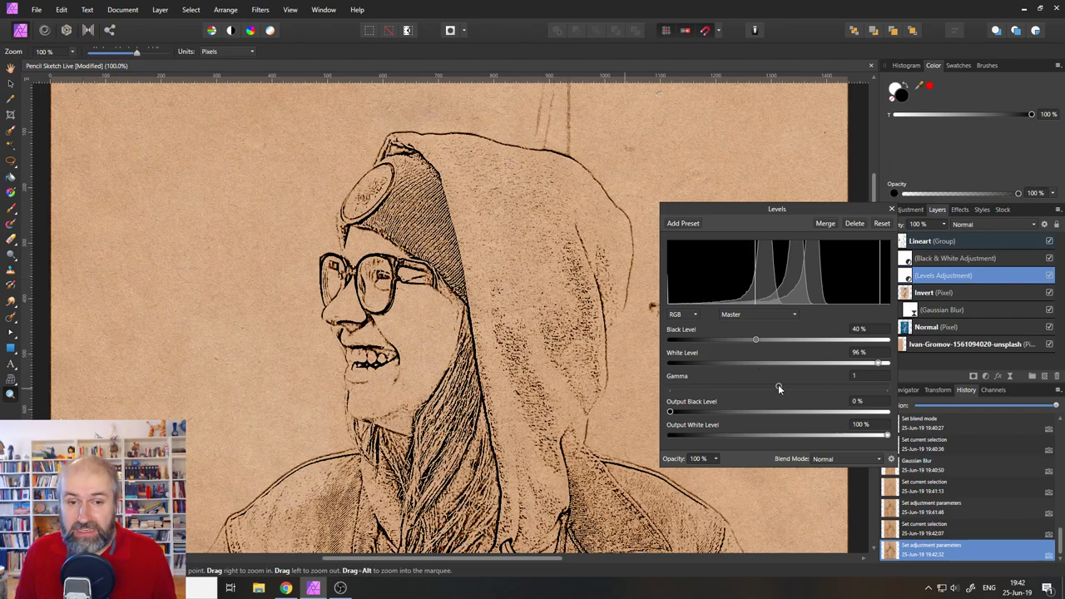
{"action": "mouse_move", "coordinate": [779, 389]}
{"action": "left_mouse_down"}
{"action": "mouse_move", "coordinate": [729, 387]}
{"action": "mouse_move", "coordinate": [862, 388]}
{"action": "mouse_move", "coordinate": [749, 387]}
{"action": "mouse_move", "coordinate": [850, 388]}
{"action": "mouse_move", "coordinate": [771, 388]}
{"action": "mouse_move", "coordinate": [828, 389]}
{"action": "left_mouse_up"}
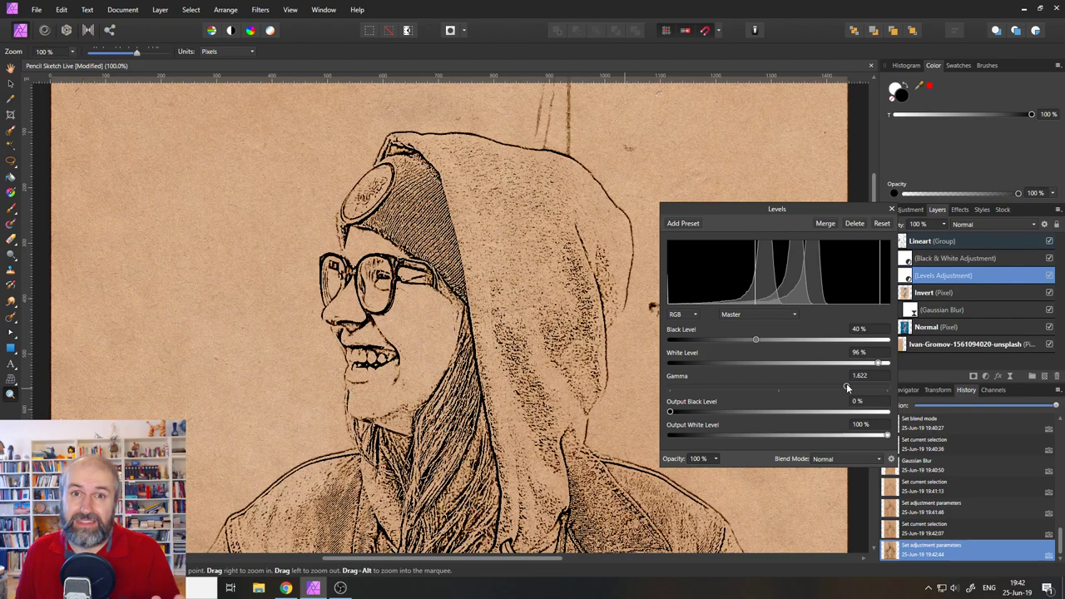
{"action": "mouse_move", "coordinate": [846, 389]}
{"action": "left_mouse_down"}
{"action": "mouse_move", "coordinate": [755, 385]}
{"action": "mouse_move", "coordinate": [779, 390]}
{"action": "left_mouse_up"}
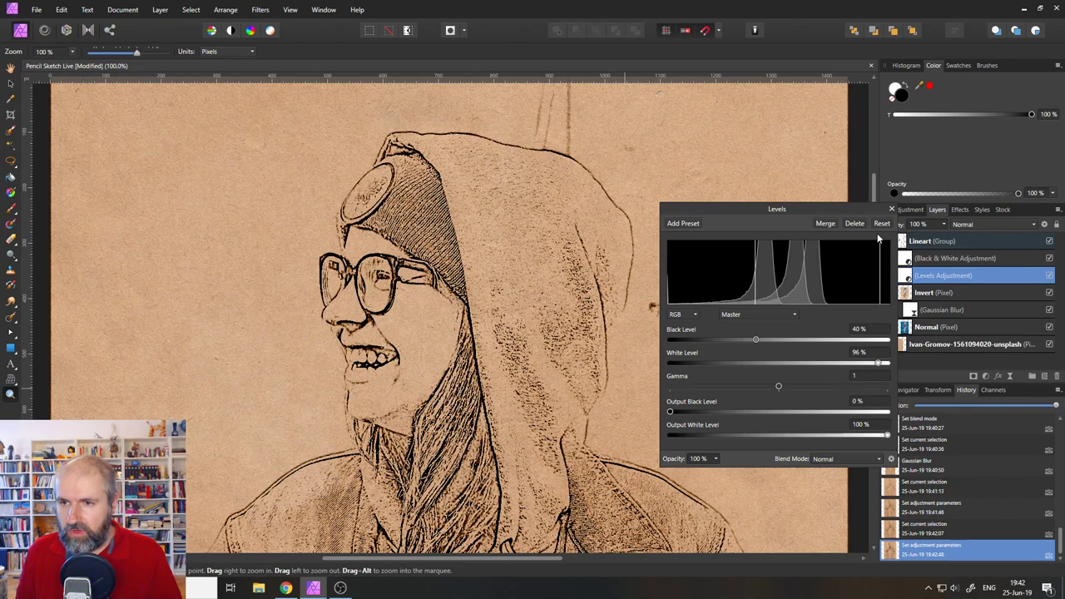
{"action": "left_click", "coordinate": [891, 209]}
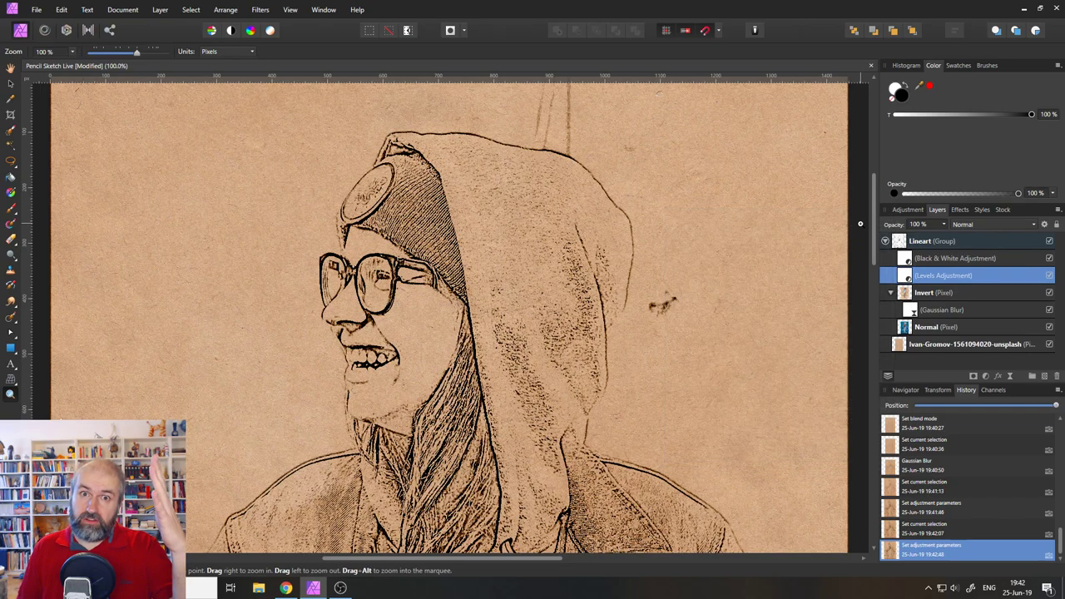
Hide the Levels adjustment layer and select the Normal (Pixel) photo layer.
{"action": "key", "text": "ctrl+0"}
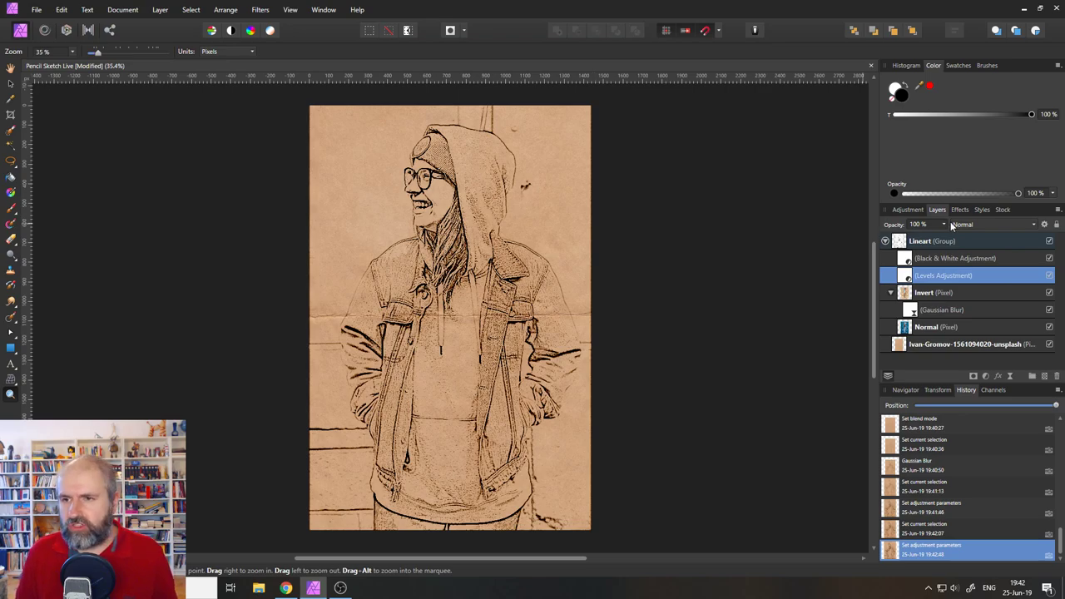
{"action": "left_click", "coordinate": [1049, 276]}
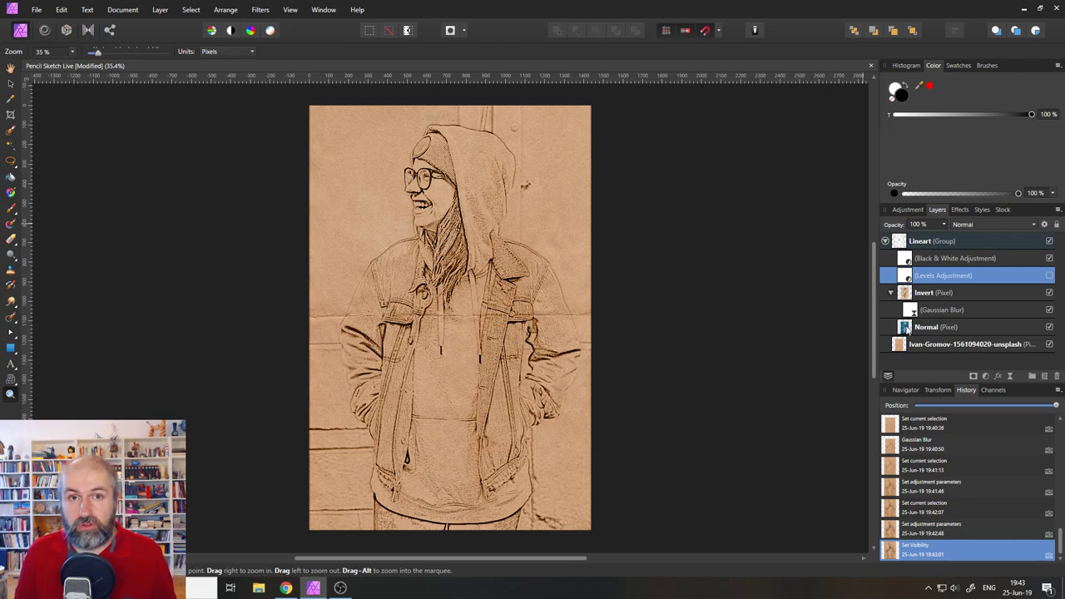
{"action": "left_click", "coordinate": [906, 330]}
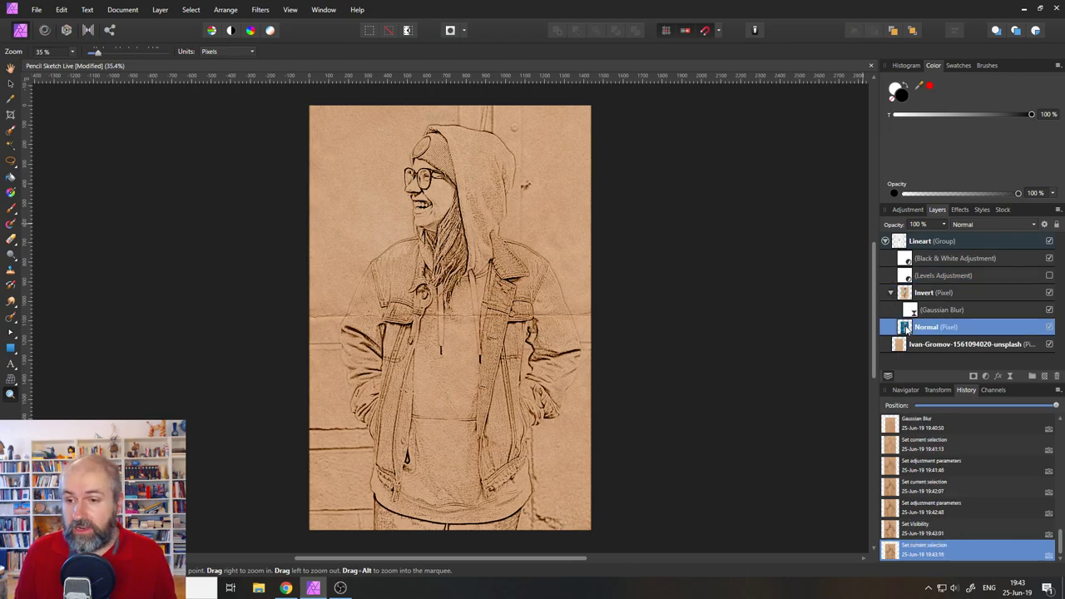
Duplicate the Normal photo layer, move the copy to the top, and collapse the Lineart group.
{"action": "right_click", "coordinate": [906, 330]}
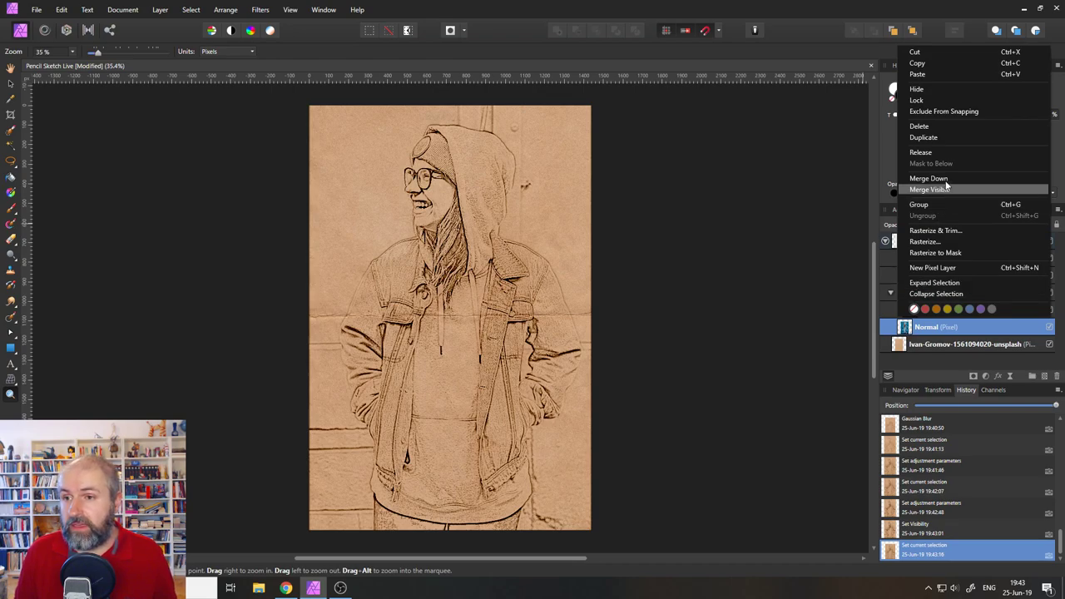
{"action": "left_click", "coordinate": [929, 136]}
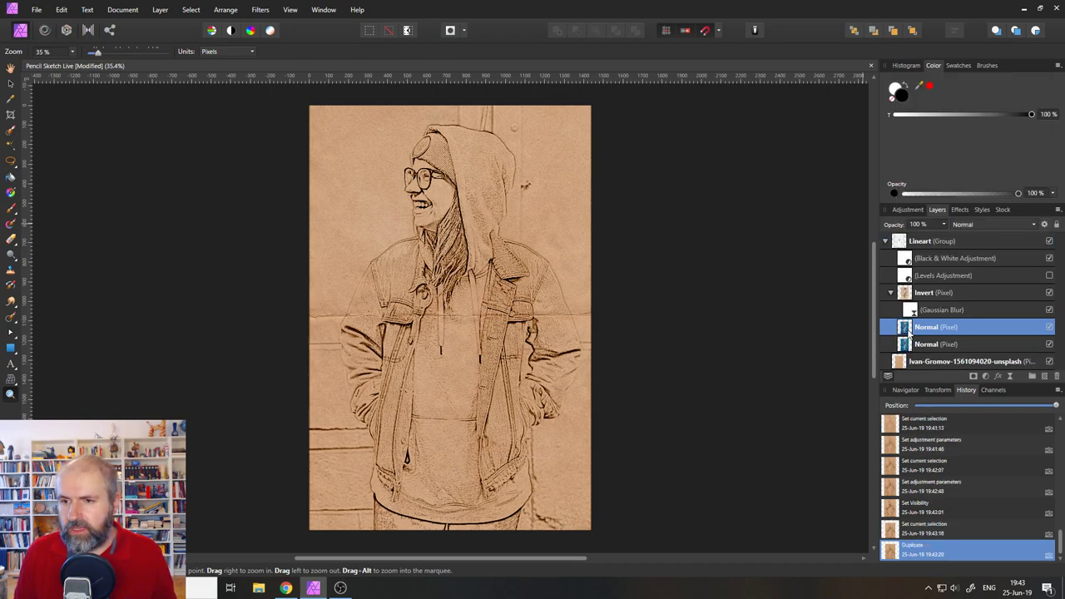
{"action": "left_click_drag", "start_coordinate": [904, 328], "coordinate": [896, 237]}
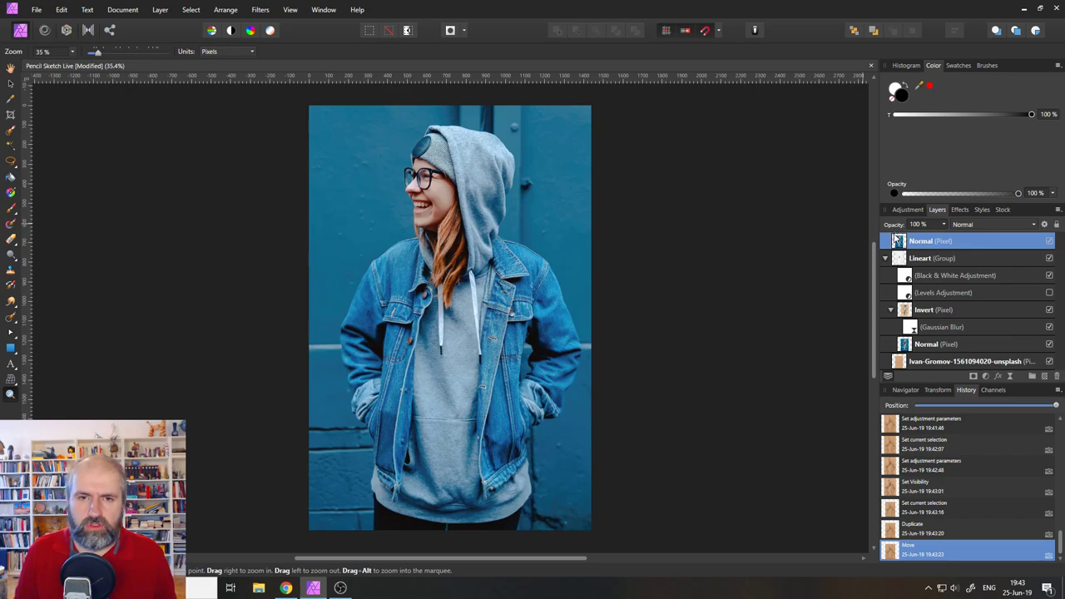
{"action": "left_click", "coordinate": [886, 259]}
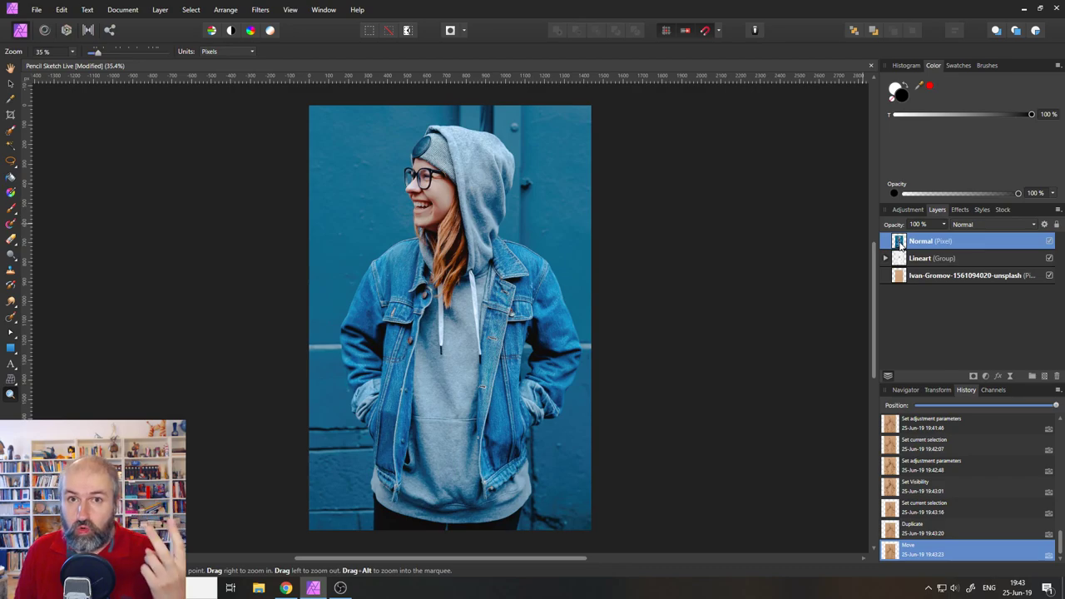
Add Levels and Black and White adjustments above the photo copy.
{"action": "left_click", "coordinate": [985, 376]}
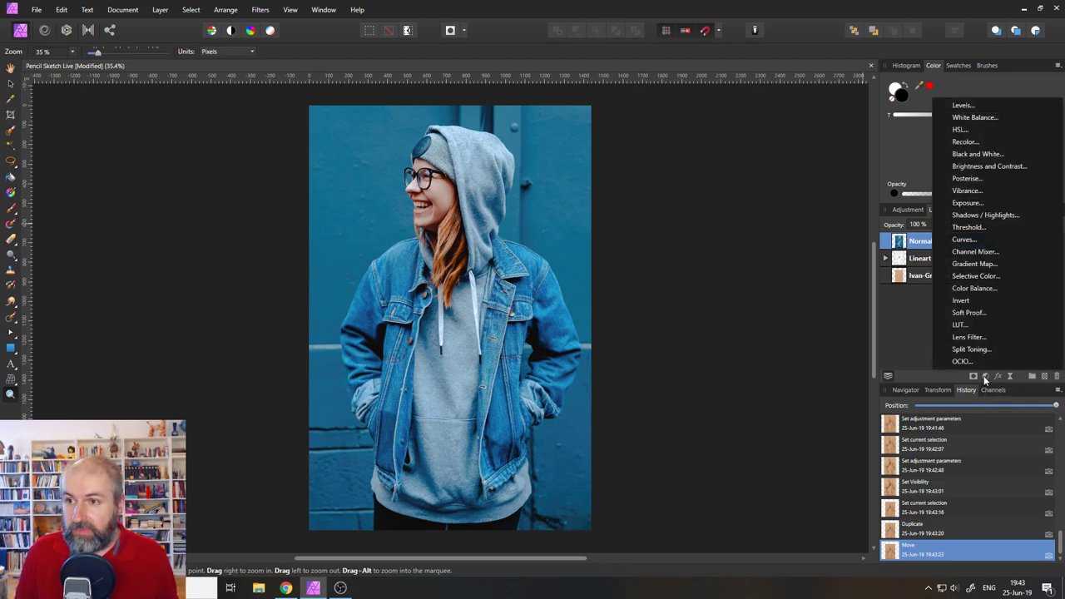
{"action": "left_click", "coordinate": [972, 105]}
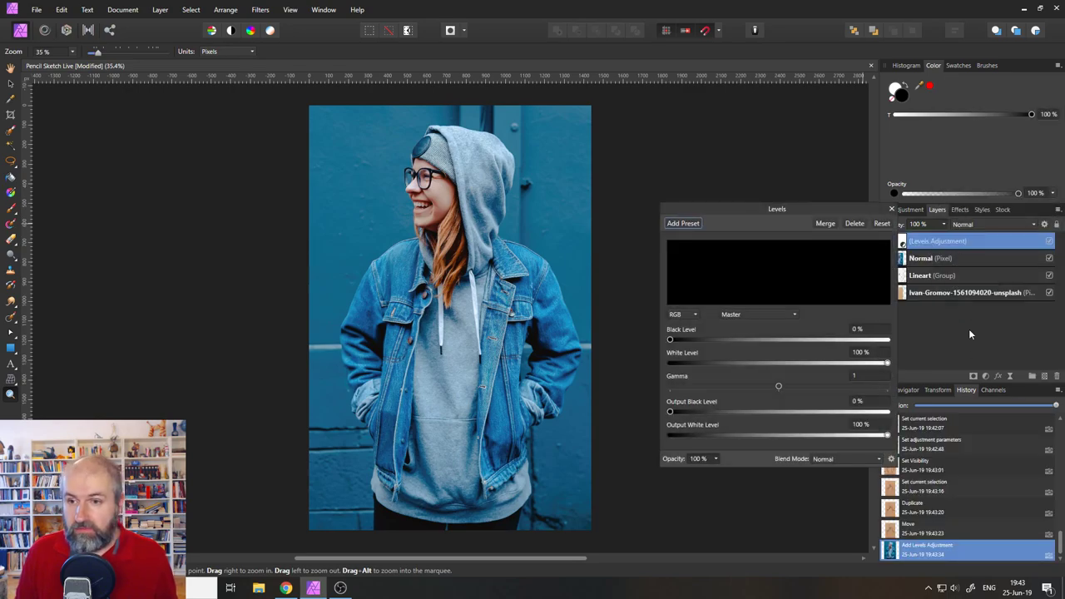
{"action": "left_click", "coordinate": [985, 376]}
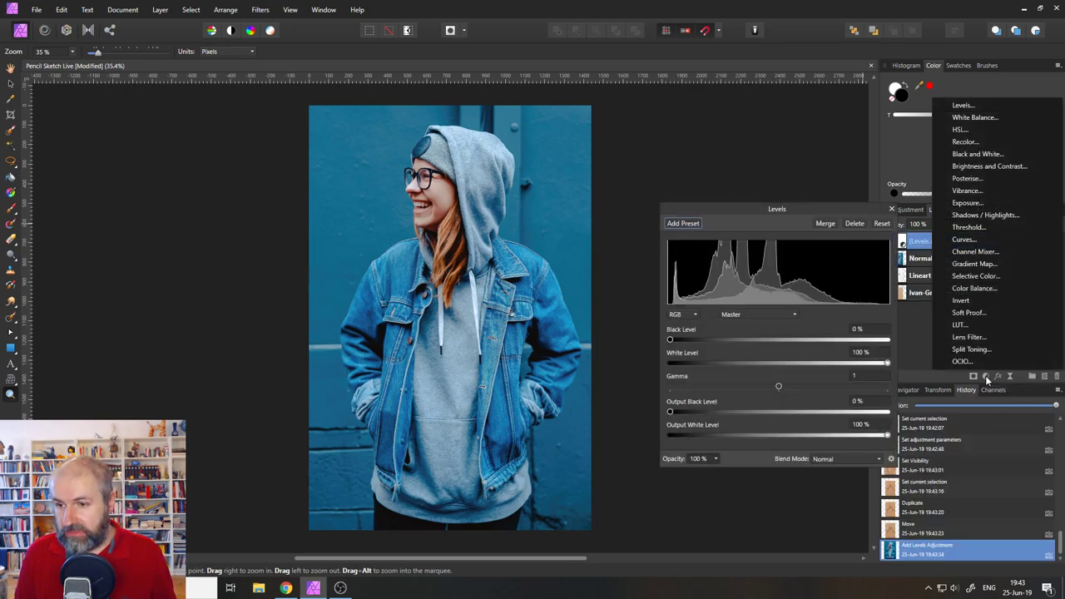
{"action": "left_click", "coordinate": [997, 155]}
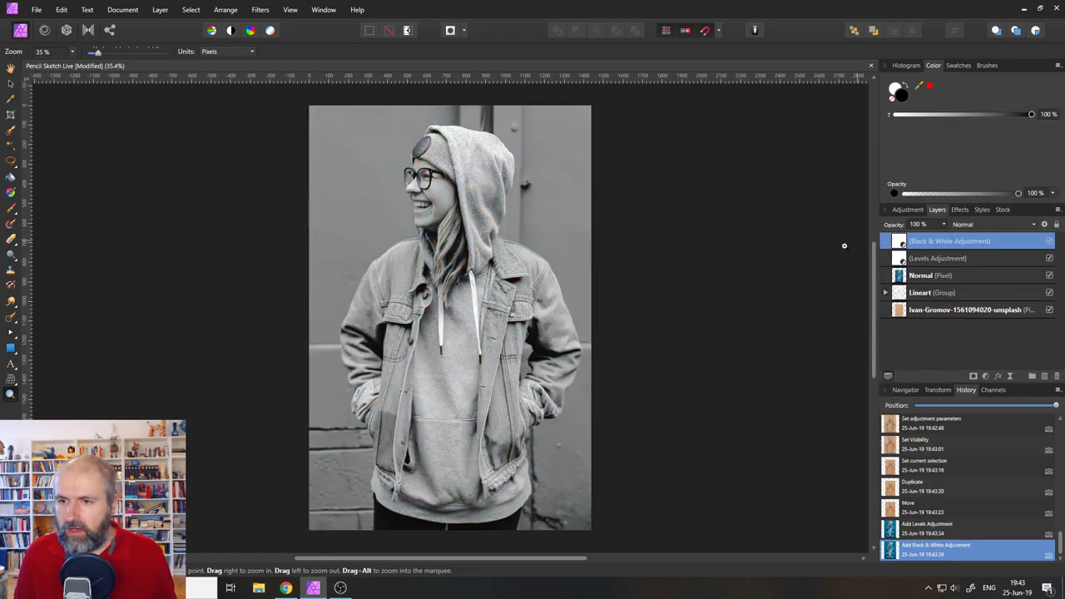
{"action": "left_click", "coordinate": [902, 275]}
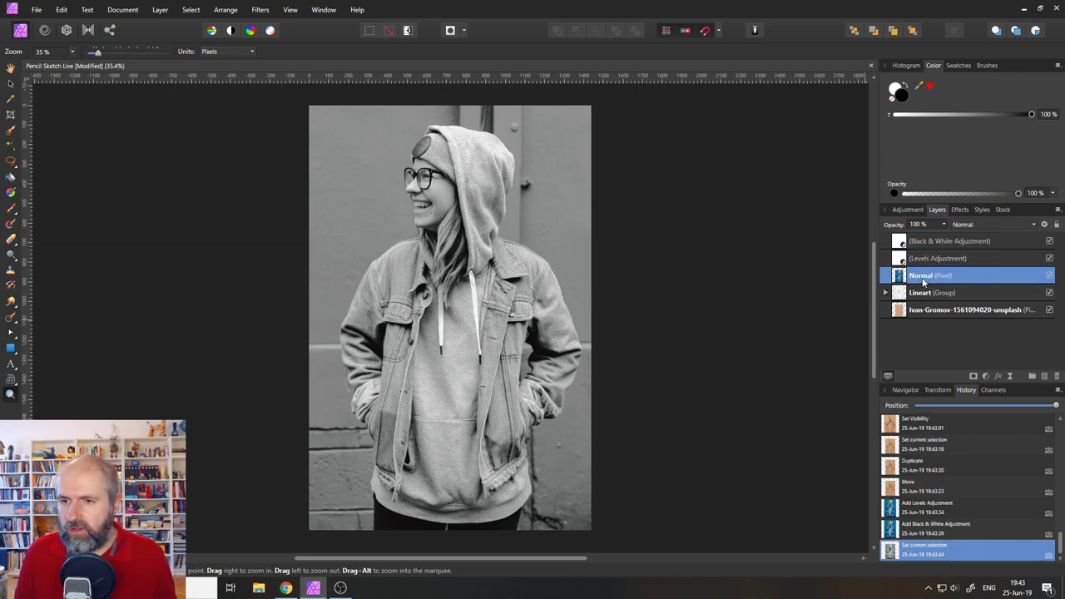
Rename the photo copy 'Shadow Image' and place the Levels and Black & White adjustments inside it.
{"action": "double_click", "coordinate": [924, 278]}
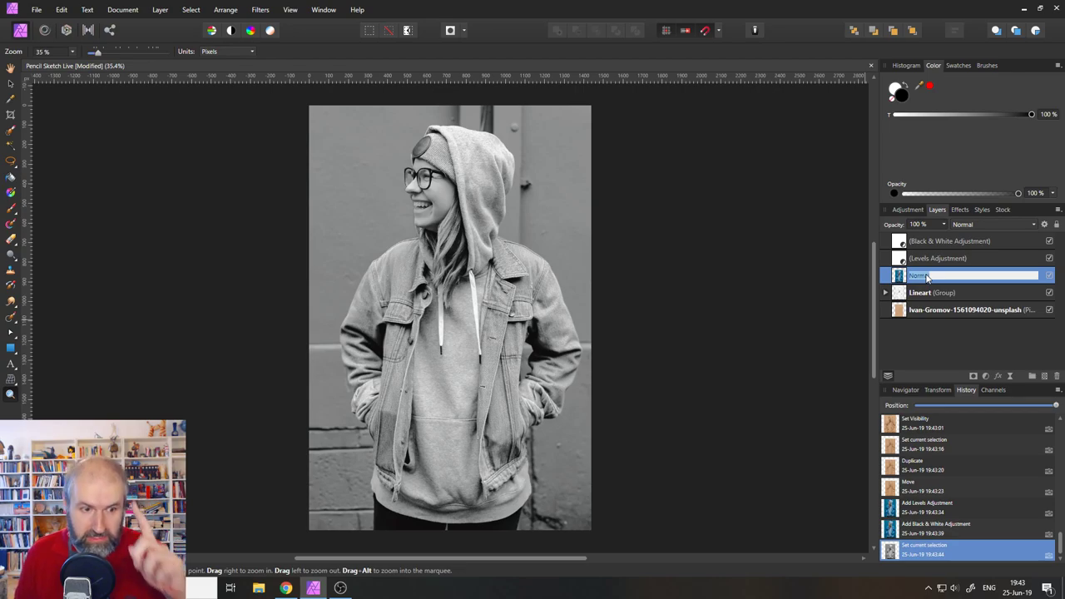
{"action": "type", "text": "Shad"}
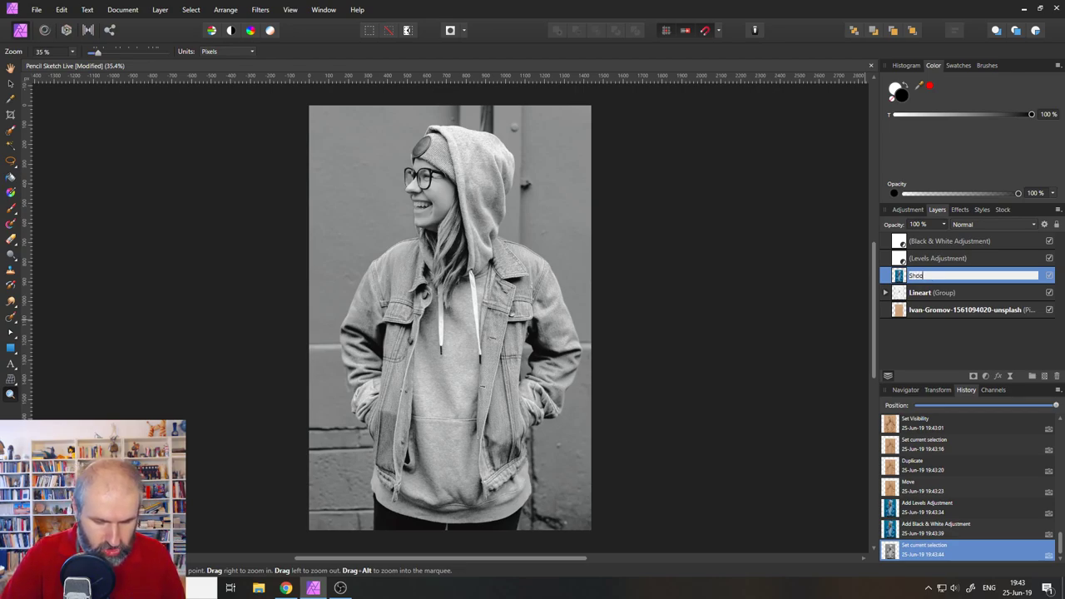
{"action": "type", "text": "ow Image"}
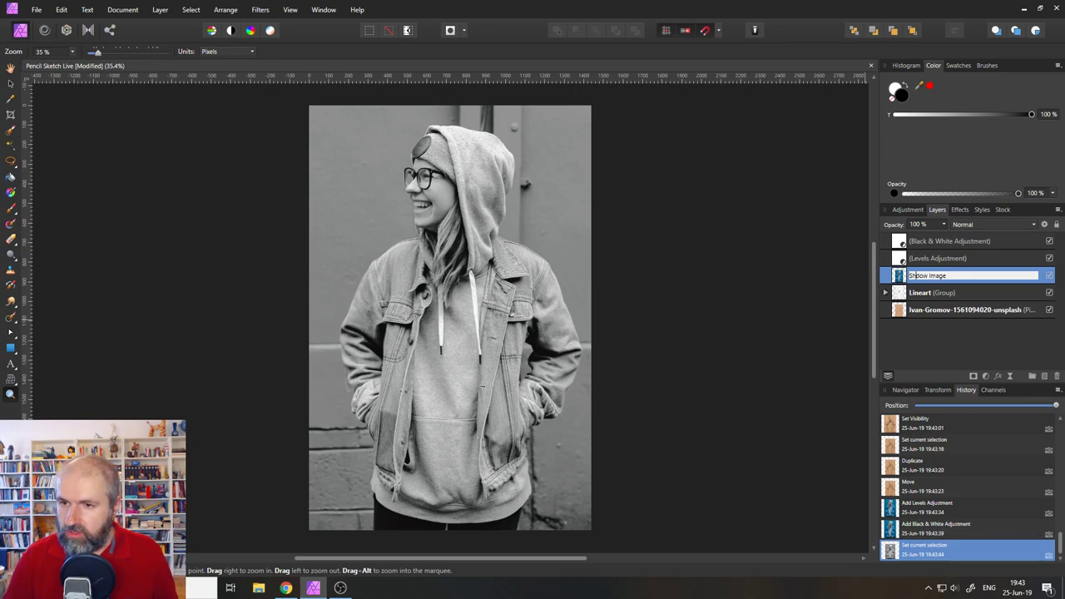
{"action": "key", "text": "Return"}
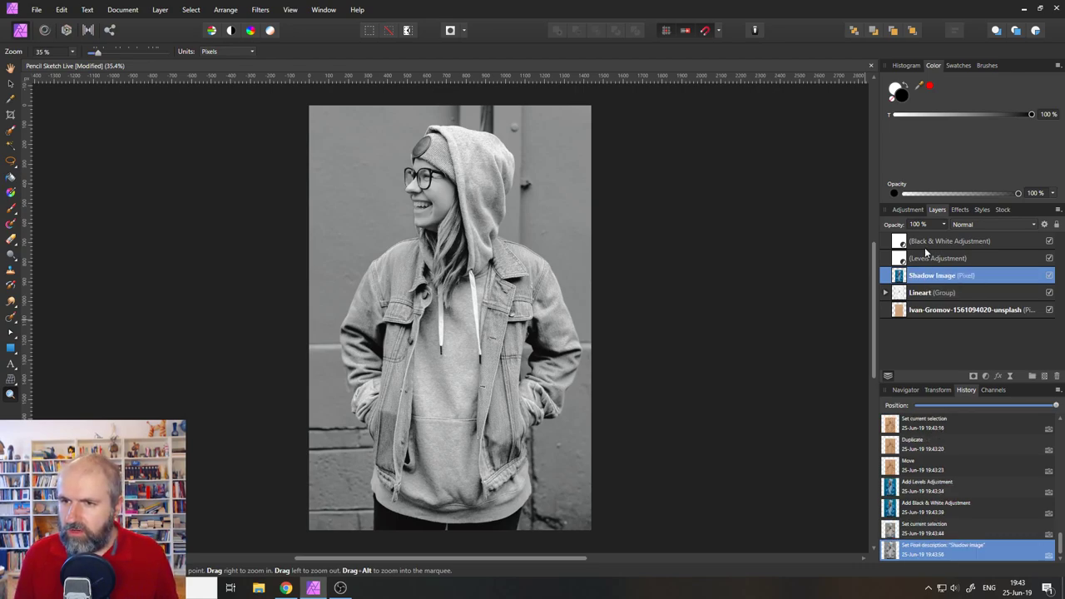
{"action": "left_click_drag", "start_coordinate": [934, 259], "coordinate": [937, 260]}
{"action": "left_click", "coordinate": [885, 241]}
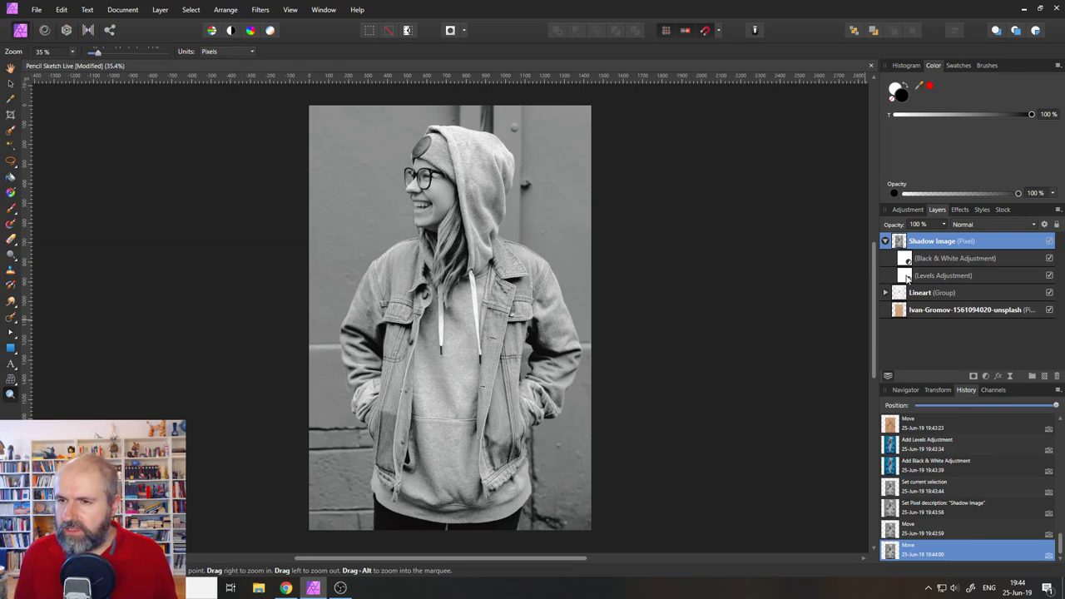
Set Shadow Image's nested Levels to Black Level 23% and White Level 33%.
{"action": "left_click", "coordinate": [907, 277]}
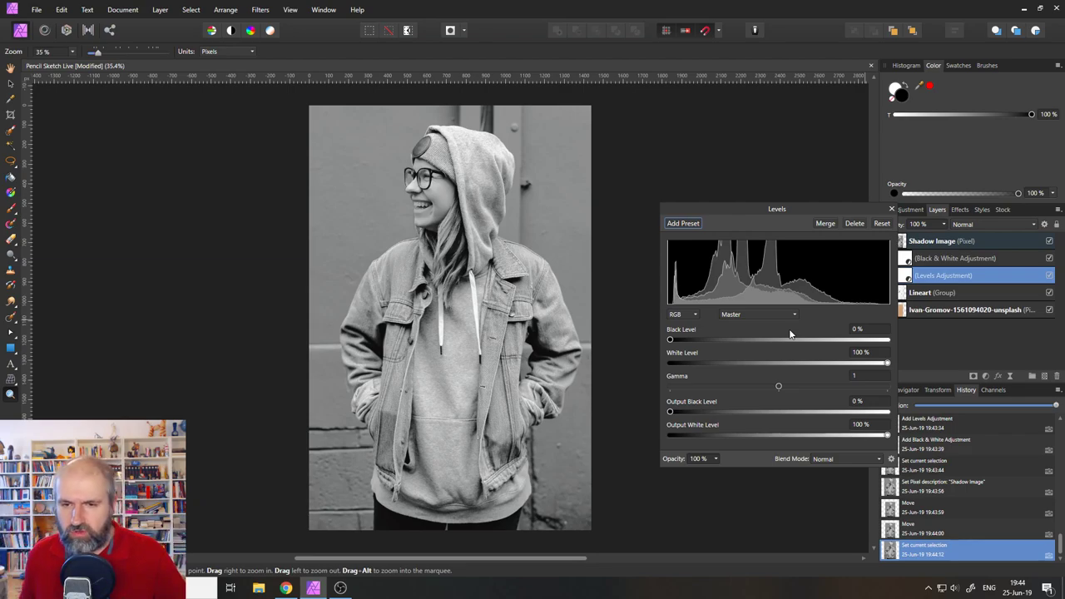
{"action": "left_click", "coordinate": [670, 339]}
{"action": "left_click_drag", "start_coordinate": [686, 343], "coordinate": [721, 343]}
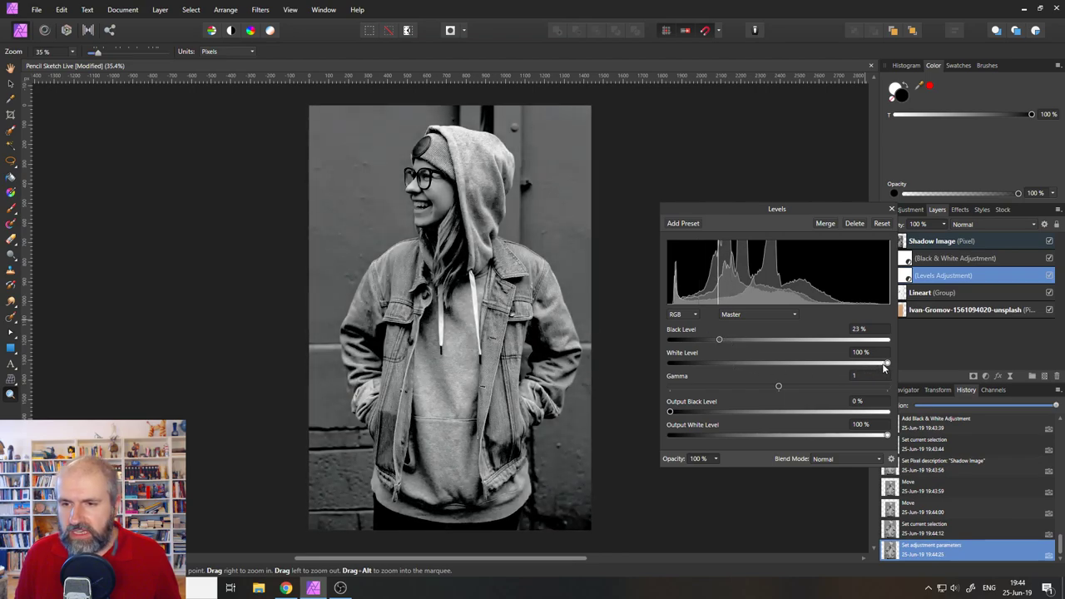
{"action": "left_click_drag", "start_coordinate": [887, 363], "coordinate": [742, 357]}
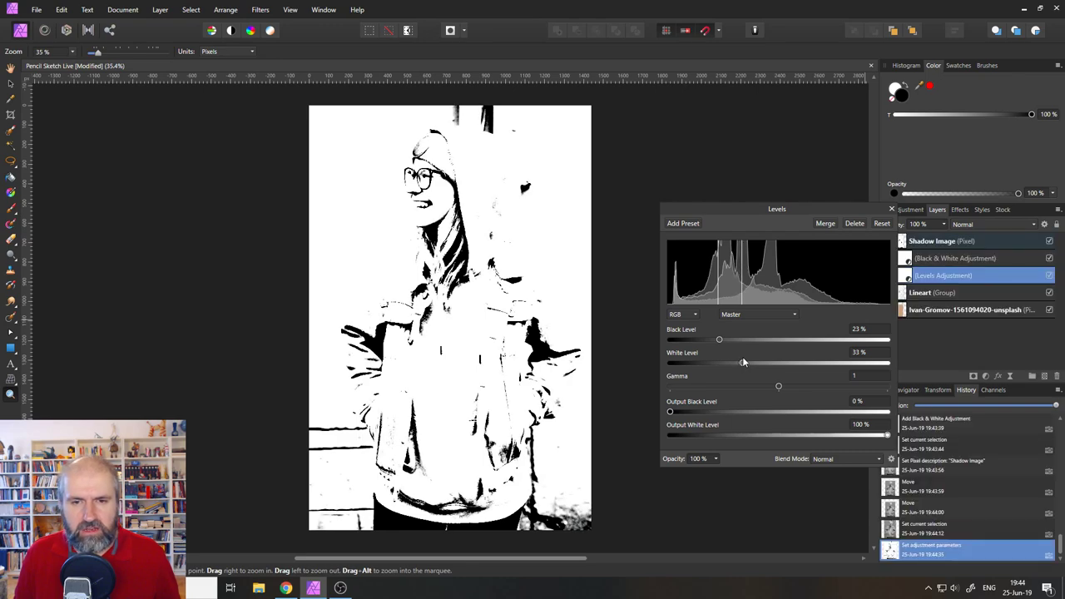
{"action": "left_click", "coordinate": [893, 210]}
{"action": "left_click", "coordinate": [899, 241]}
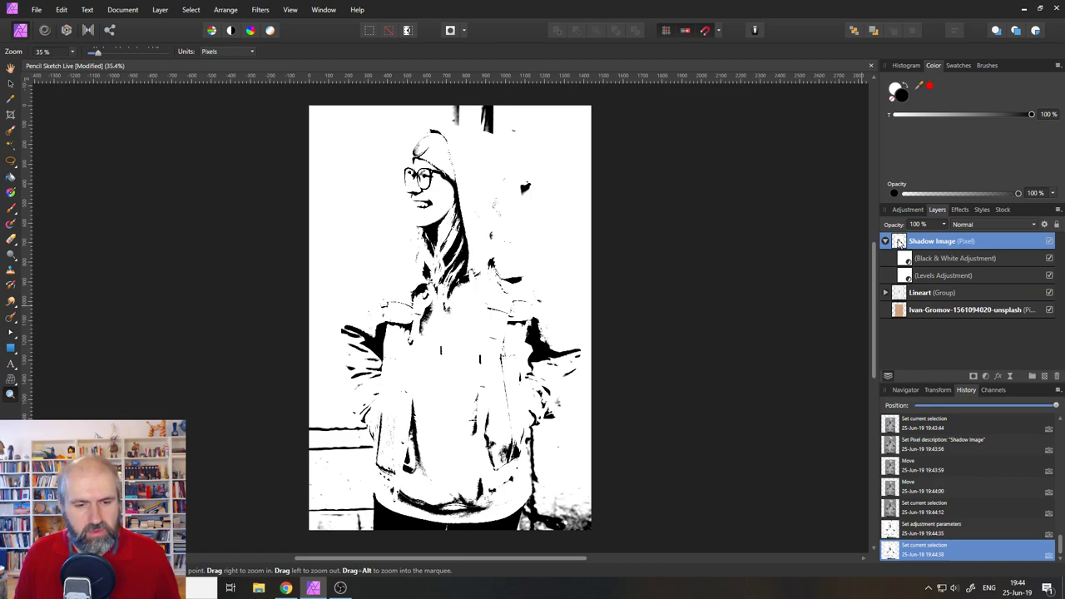
Set Shadow Image's blend mode to Soft Light and its opacity to 41%.
{"action": "left_click", "coordinate": [981, 226]}
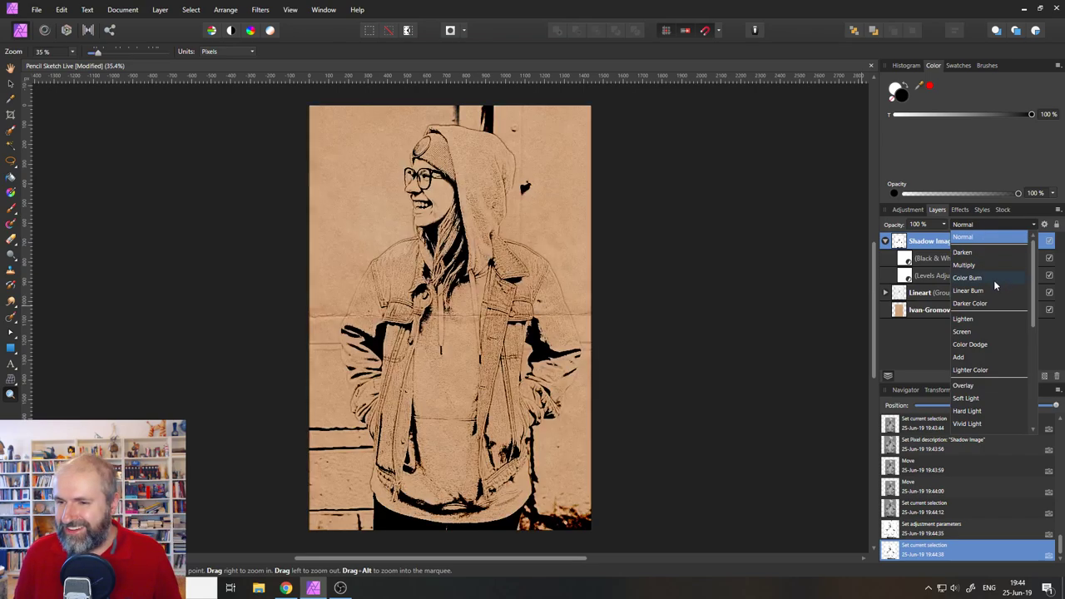
{"action": "left_click", "coordinate": [977, 400]}
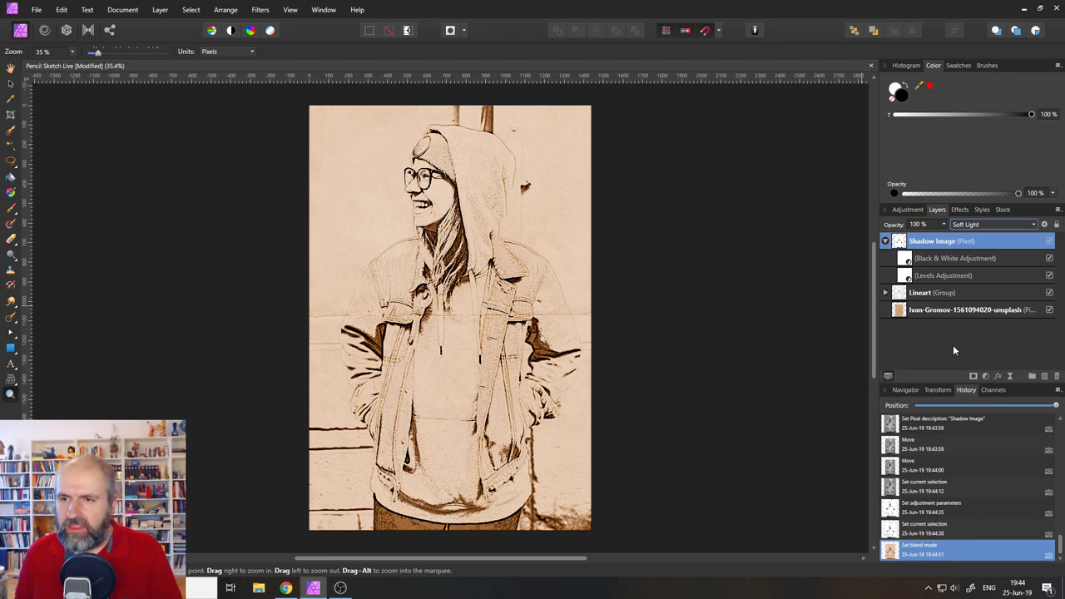
{"action": "mouse_move", "coordinate": [938, 238]}
{"action": "left_mouse_down"}
{"action": "mouse_move", "coordinate": [948, 234]}
{"action": "mouse_move", "coordinate": [901, 241]}
{"action": "left_mouse_up"}
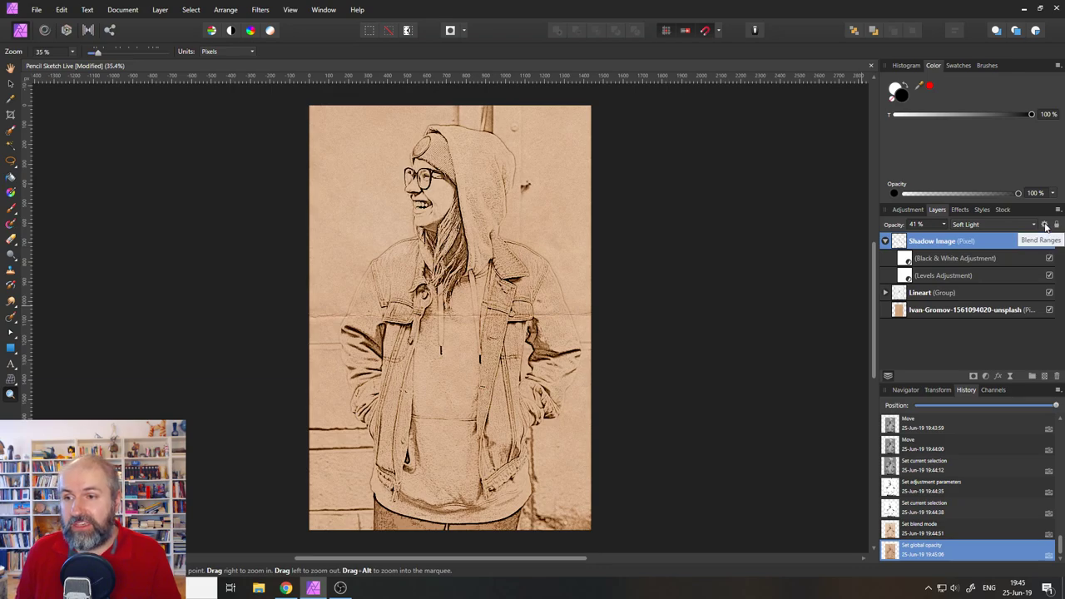
Shape the source blend range curve to fade from about 33% to fully transparent at 73.5%.
{"action": "left_click", "coordinate": [1045, 226]}
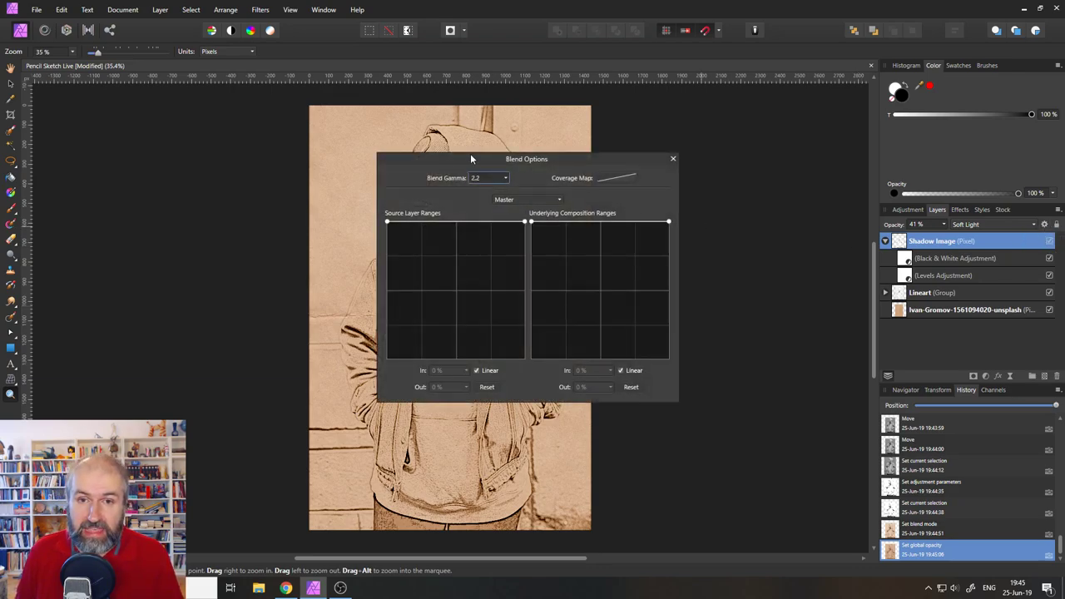
{"action": "left_click_drag", "start_coordinate": [470, 158], "coordinate": [661, 169]}
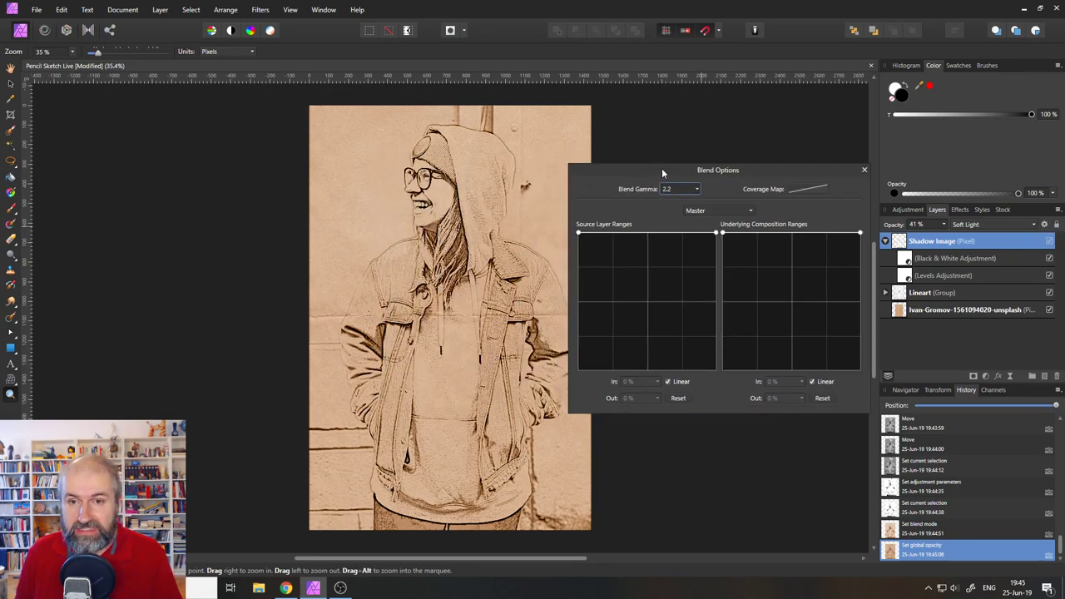
{"action": "left_click", "coordinate": [623, 232]}
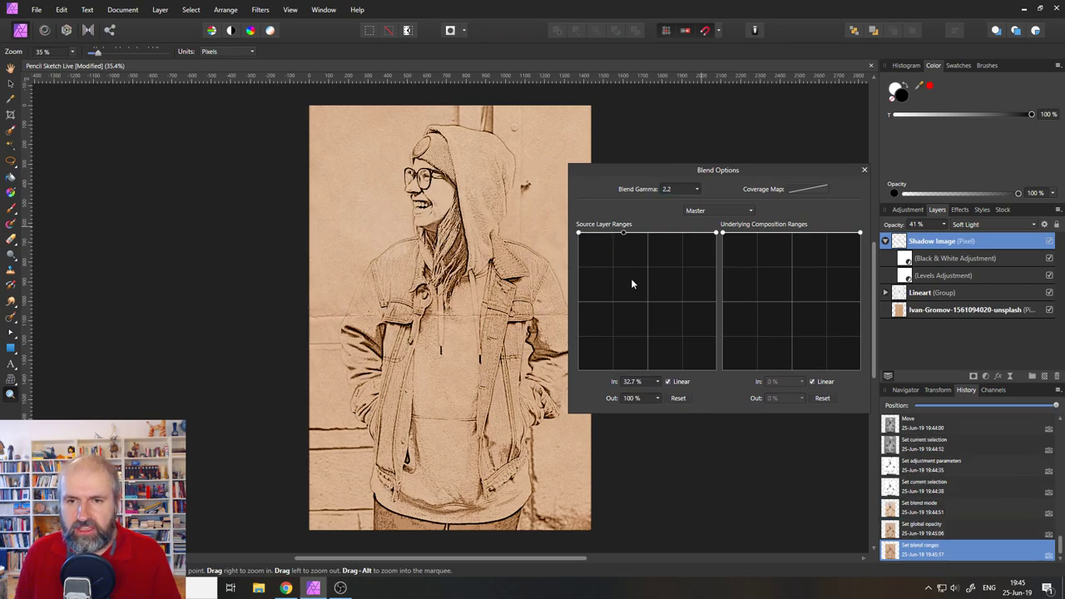
{"action": "left_click", "coordinate": [717, 233]}
{"action": "left_click_drag", "start_coordinate": [718, 237], "coordinate": [719, 454]}
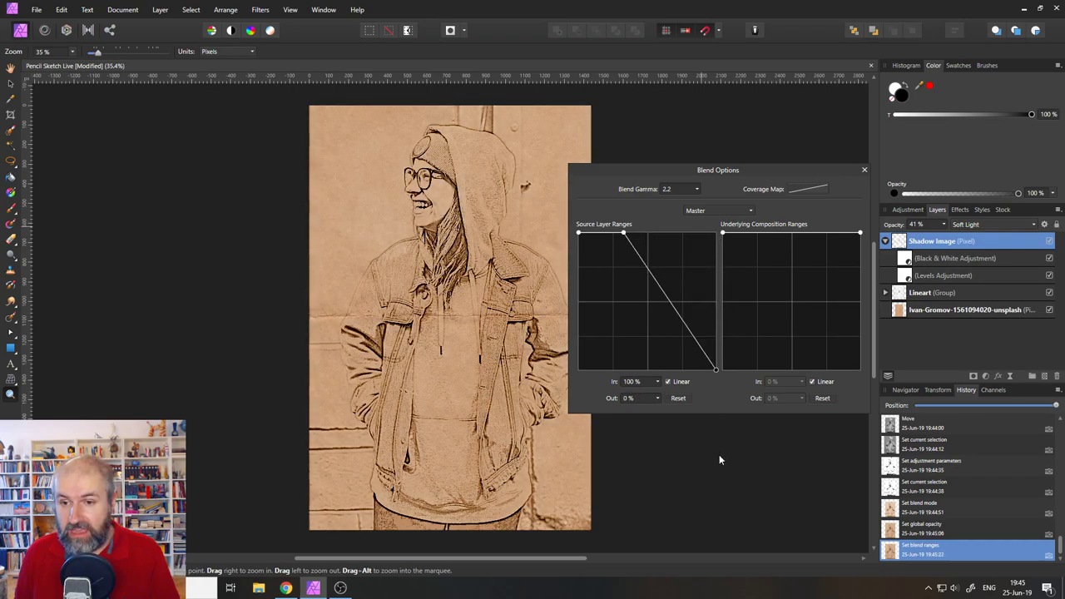
{"action": "left_click", "coordinate": [672, 306]}
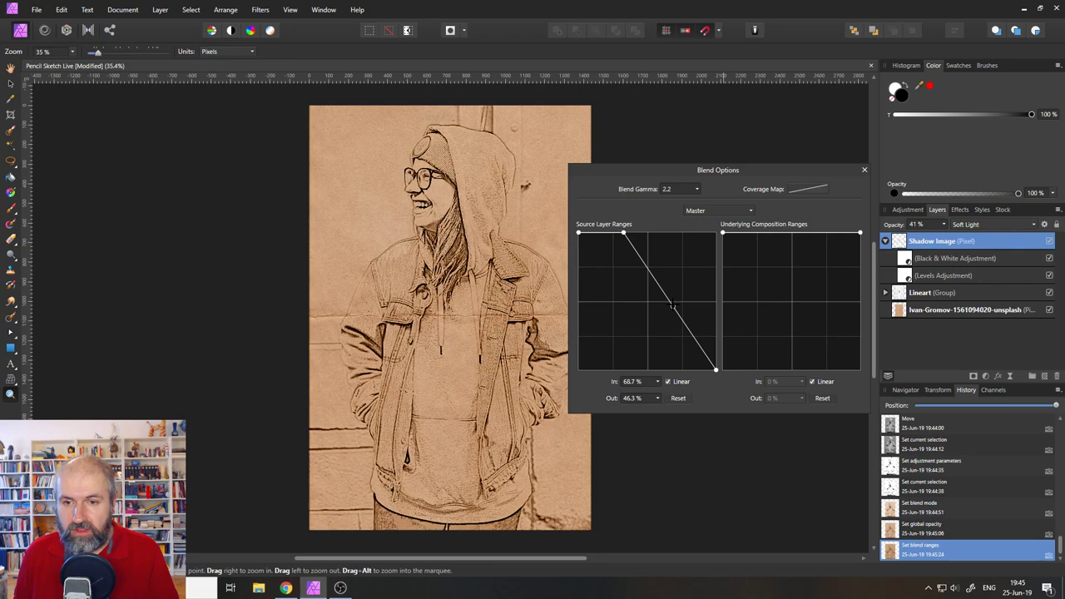
{"action": "left_click_drag", "start_coordinate": [672, 306], "coordinate": [659, 392]}
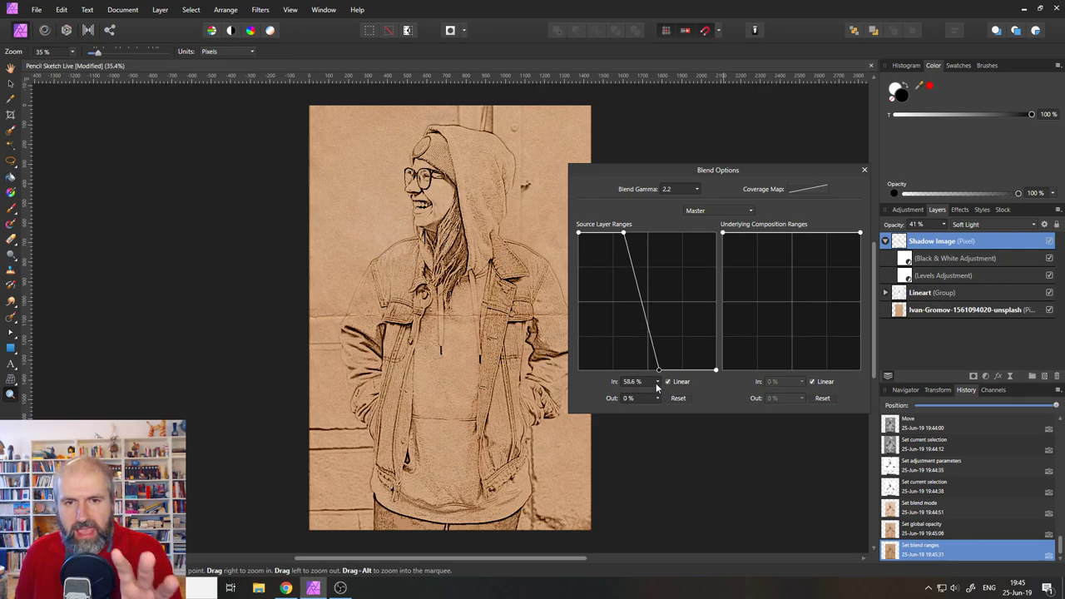
{"action": "left_click", "coordinate": [624, 236]}
{"action": "mouse_move", "coordinate": [624, 236]}
{"action": "left_mouse_down"}
{"action": "mouse_move", "coordinate": [610, 234]}
{"action": "mouse_move", "coordinate": [632, 234]}
{"action": "left_mouse_up"}
{"action": "left_click", "coordinate": [660, 372]}
{"action": "left_click_drag", "start_coordinate": [662, 372], "coordinate": [680, 369]}
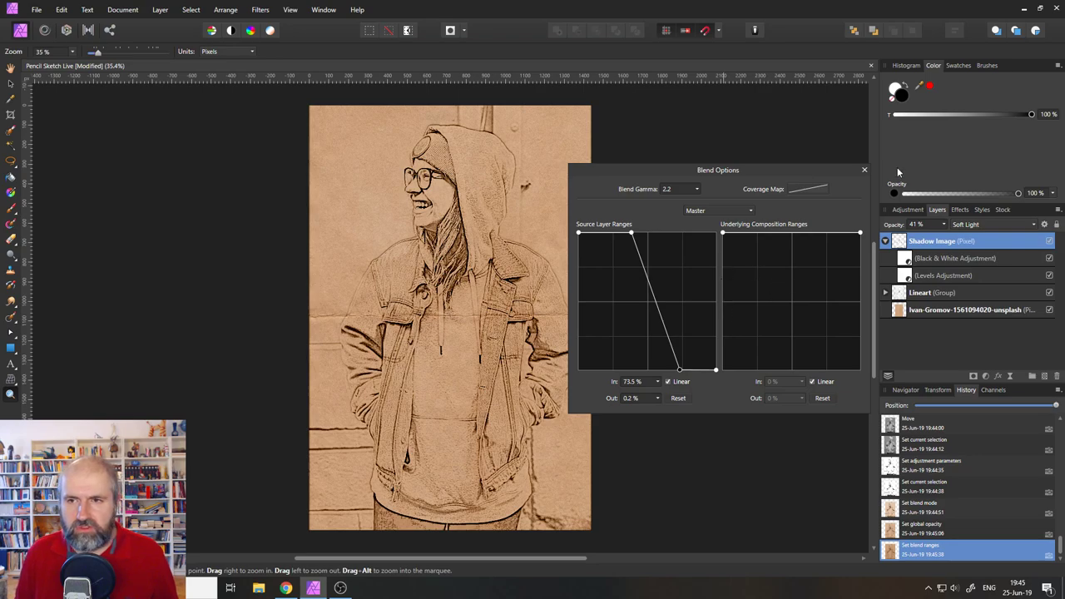
{"action": "left_click", "coordinate": [863, 170]}
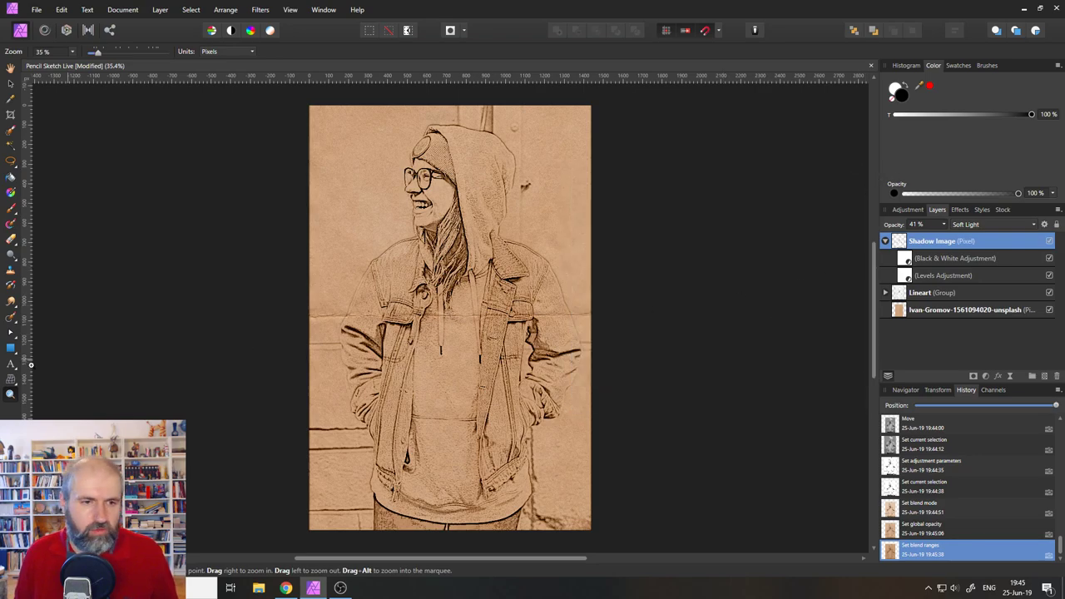
Set the shadow layer's Black & White to Red -83%, Yellow 118%, Green 92%, Cyan 105%.
{"action": "left_click_drag", "start_coordinate": [432, 303], "coordinate": [439, 256]}
{"action": "scroll", "coordinate": [439, 256], "scroll_direction": "up", "scroll_amount": 2}
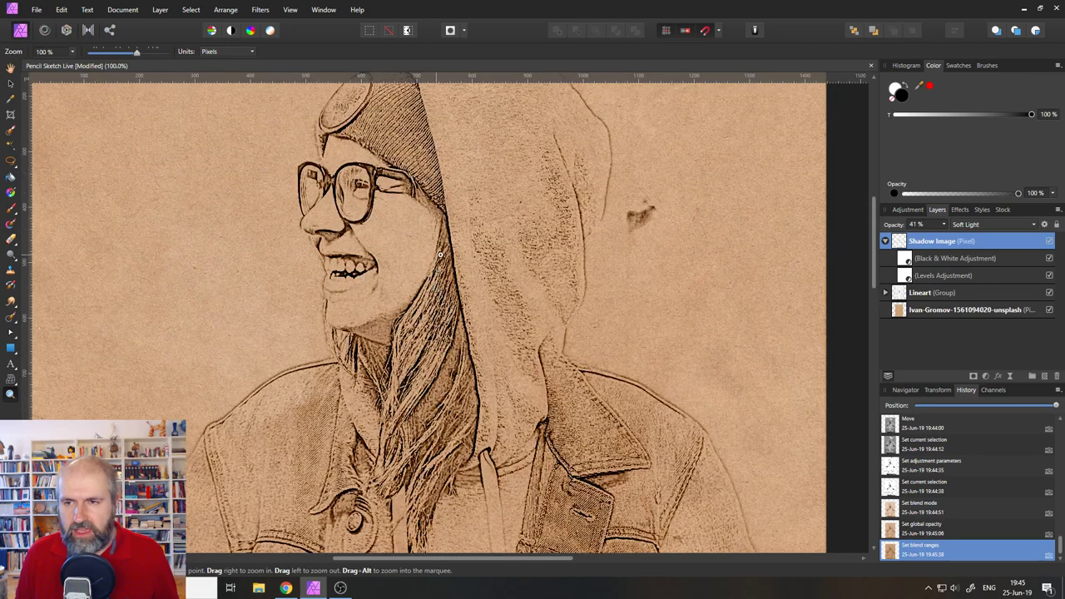
{"action": "double_click", "coordinate": [906, 258]}
{"action": "left_click_drag", "start_coordinate": [779, 287], "coordinate": [713, 289]}
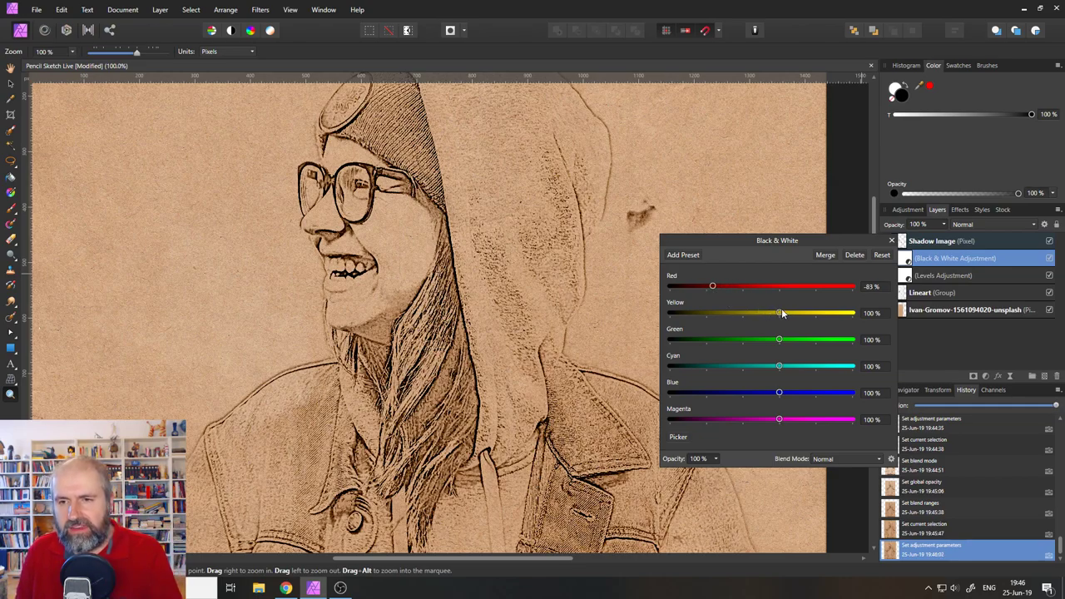
{"action": "mouse_move", "coordinate": [781, 313]}
{"action": "left_mouse_down"}
{"action": "mouse_move", "coordinate": [749, 311]}
{"action": "mouse_move", "coordinate": [781, 315]}
{"action": "mouse_move", "coordinate": [741, 337]}
{"action": "mouse_move", "coordinate": [777, 341]}
{"action": "mouse_move", "coordinate": [726, 366]}
{"action": "mouse_move", "coordinate": [773, 367]}
{"action": "mouse_move", "coordinate": [710, 364]}
{"action": "mouse_move", "coordinate": [780, 365]}
{"action": "left_mouse_up"}
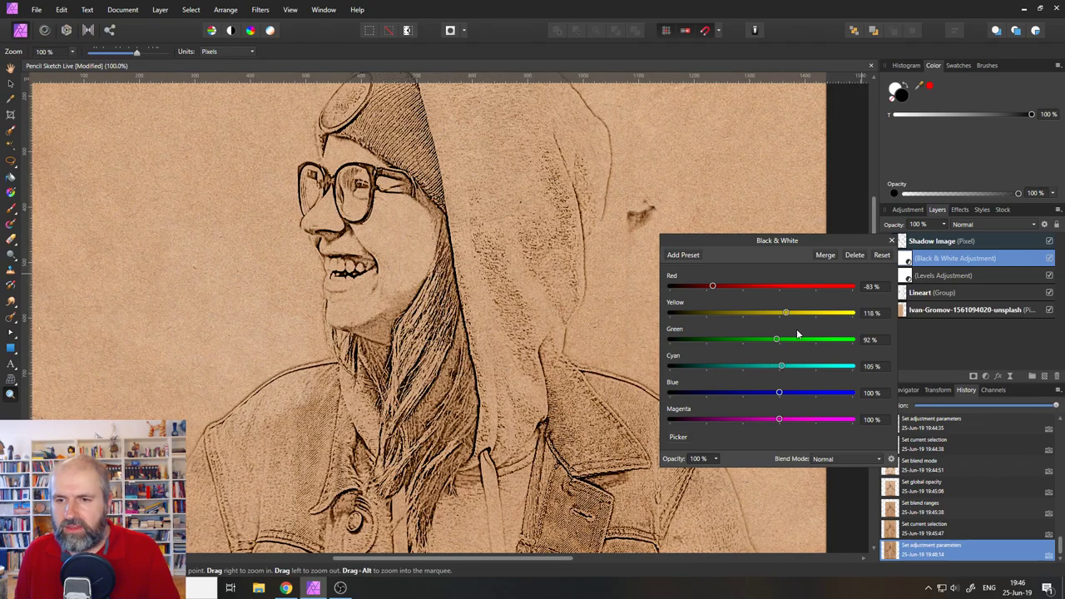
{"action": "left_click", "coordinate": [892, 240]}
{"action": "key", "text": "ctrl+0"}
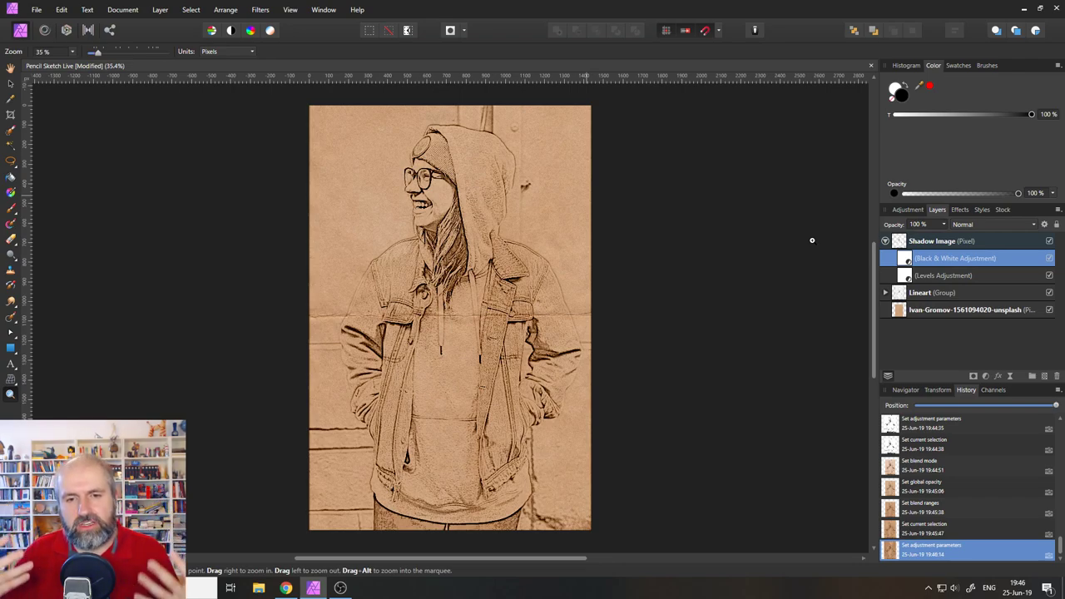
{"action": "left_click_drag", "start_coordinate": [424, 256], "coordinate": [502, 286]}
{"action": "scroll", "coordinate": [502, 285], "scroll_direction": "up", "scroll_amount": 3}
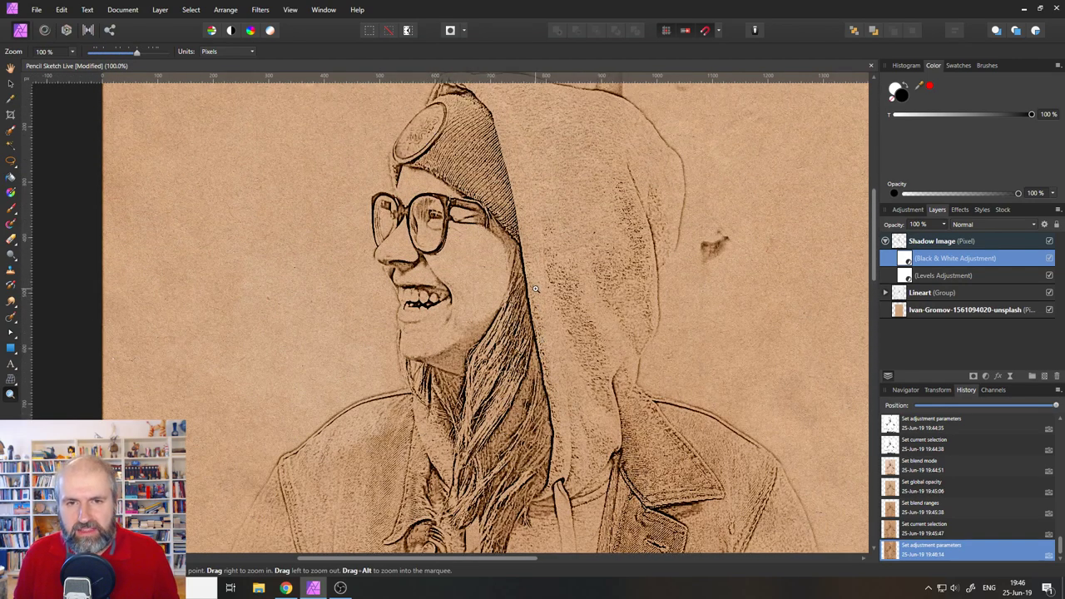